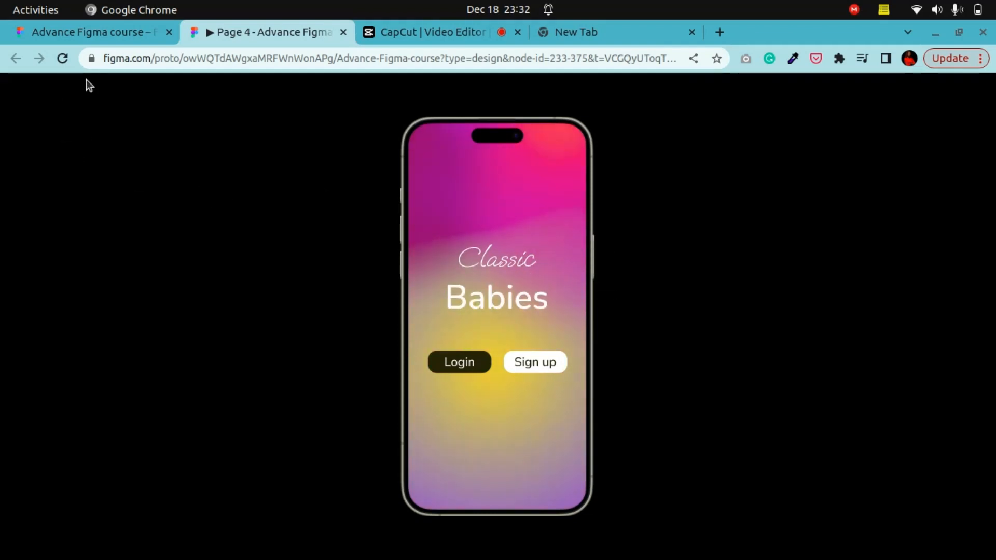
Step: Switch to the design file, move the iPhone 14 & 15 Pro Max frame to about X -664, Y -176, and expand its layers
{"action": "left_click", "coordinate": [130, 33]}
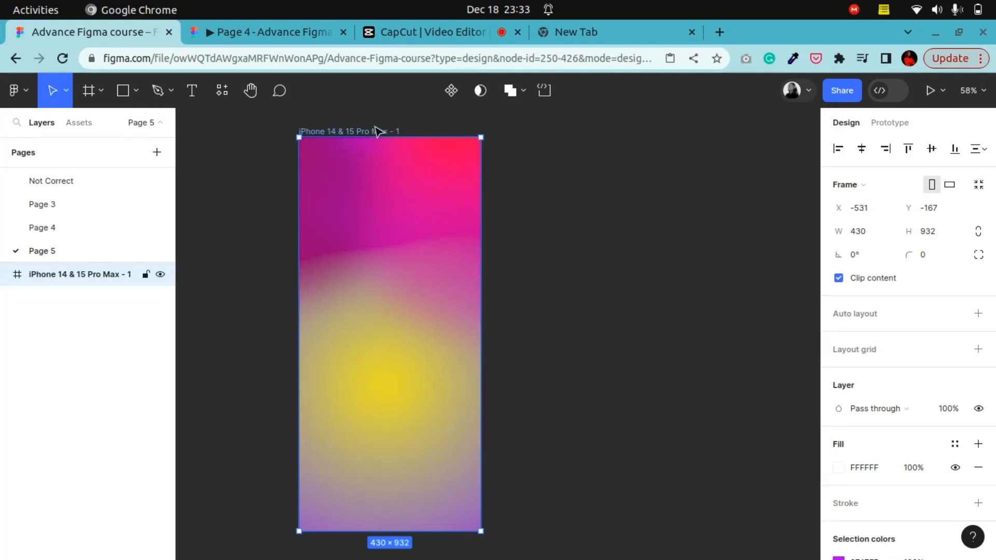
{"action": "left_click_drag", "start_coordinate": [376, 136], "coordinate": [321, 133]}
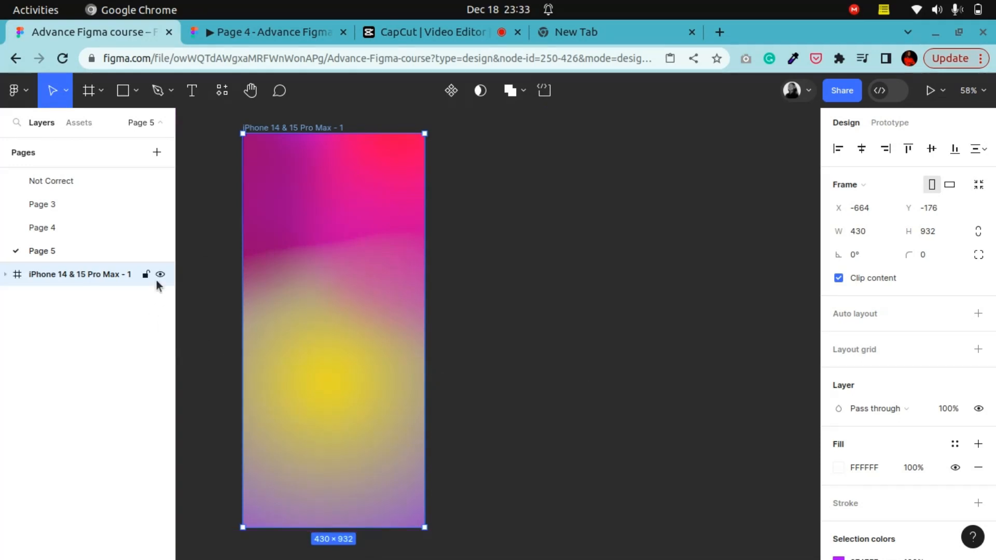
{"action": "left_click", "coordinate": [6, 274]}
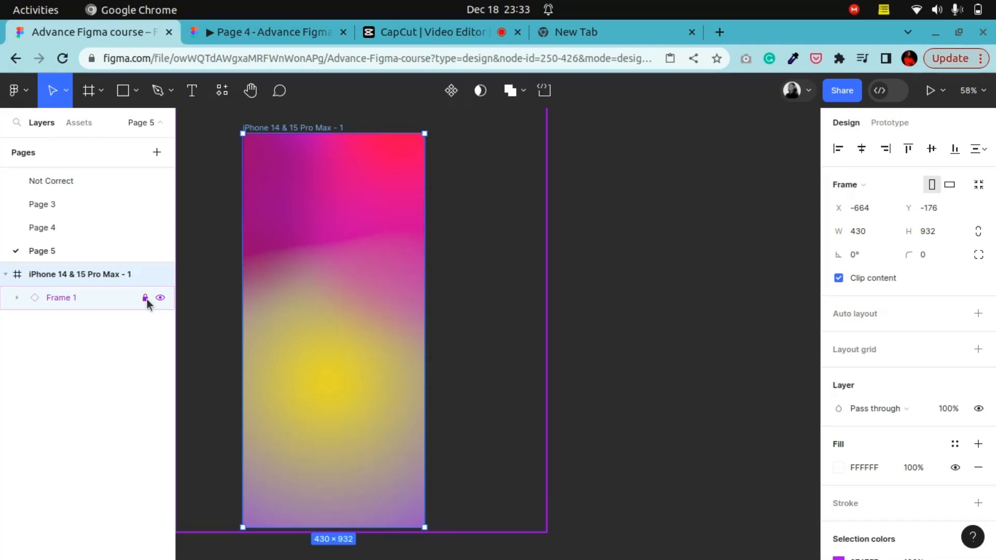
{"action": "left_click", "coordinate": [610, 245]}
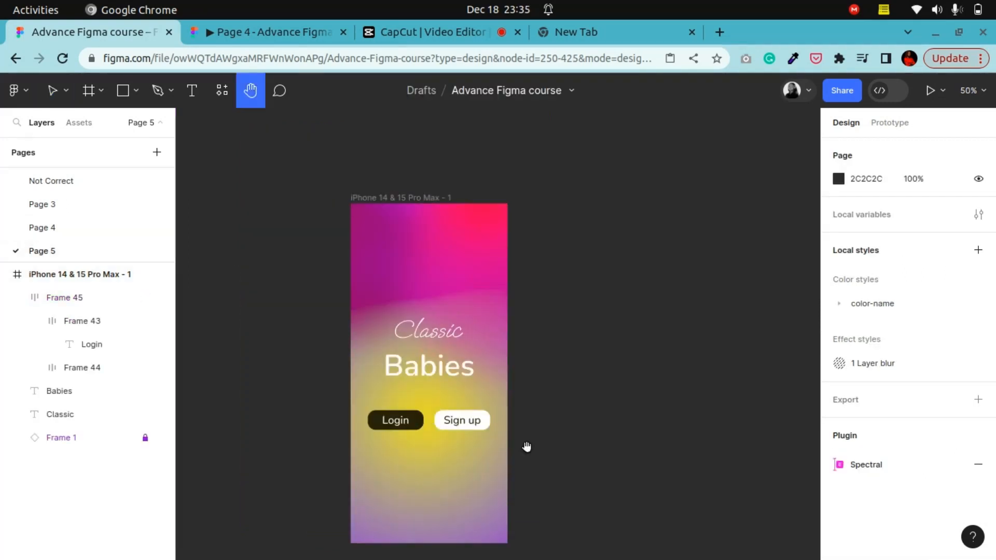
Step: Examine the welcome screen design and its Classic and Babies title texts
{"action": "left_click_drag", "start_coordinate": [527, 447], "coordinate": [485, 387]}
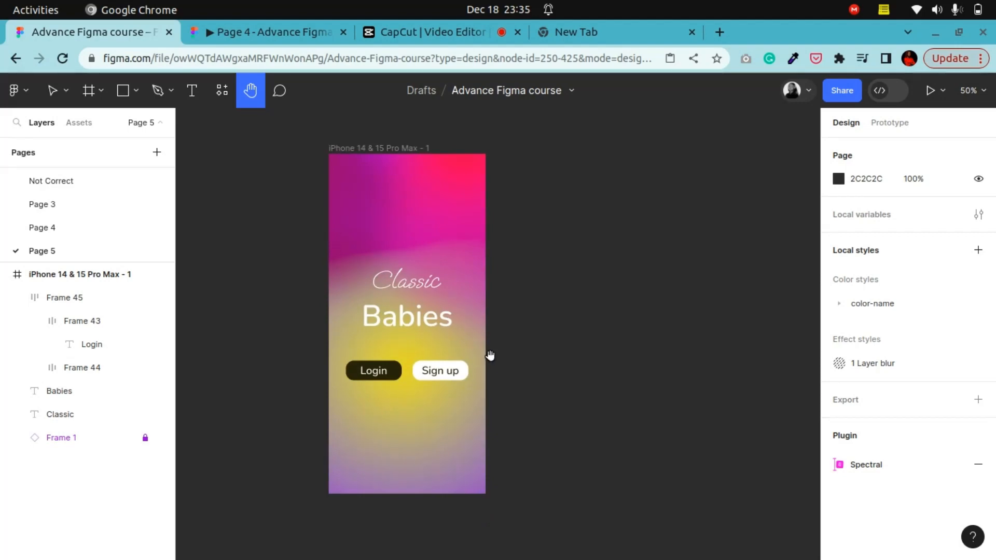
{"action": "key", "text": "shift+0"}
{"action": "key", "text": "minus"}
{"action": "left_click_drag", "start_coordinate": [509, 356], "coordinate": [518, 360]}
{"action": "key", "text": "shift+0"}
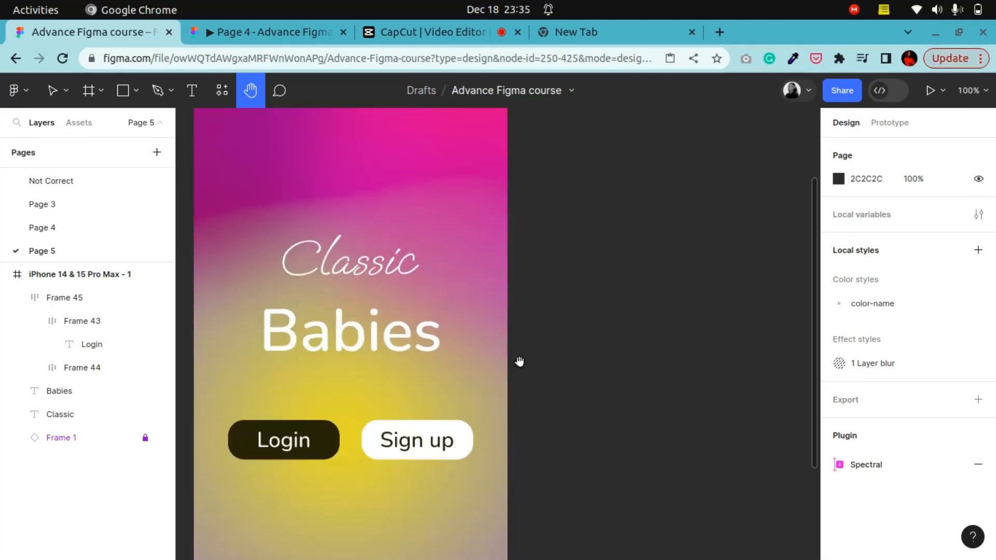
{"action": "left_click", "coordinate": [53, 92]}
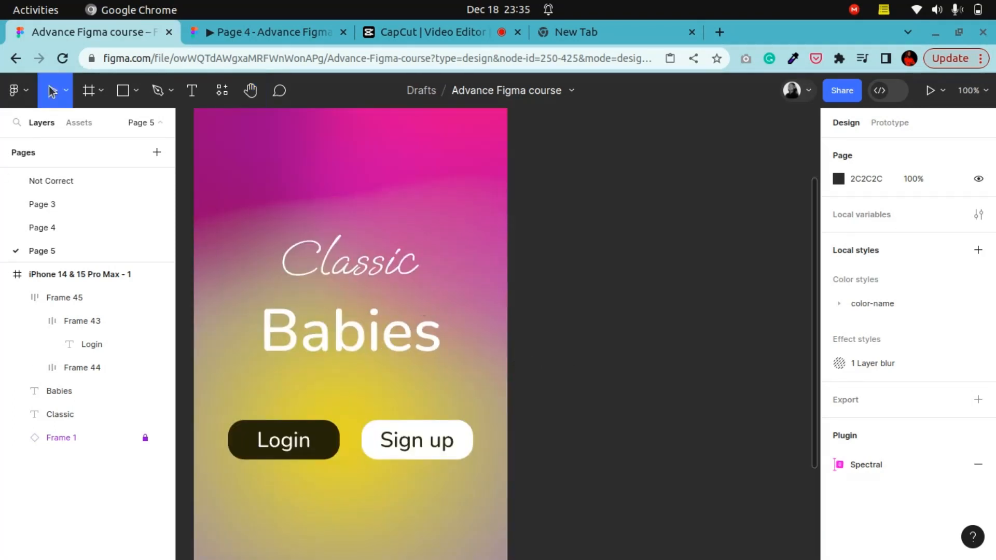
{"action": "left_click", "coordinate": [342, 270]}
{"action": "left_click", "coordinate": [374, 332]}
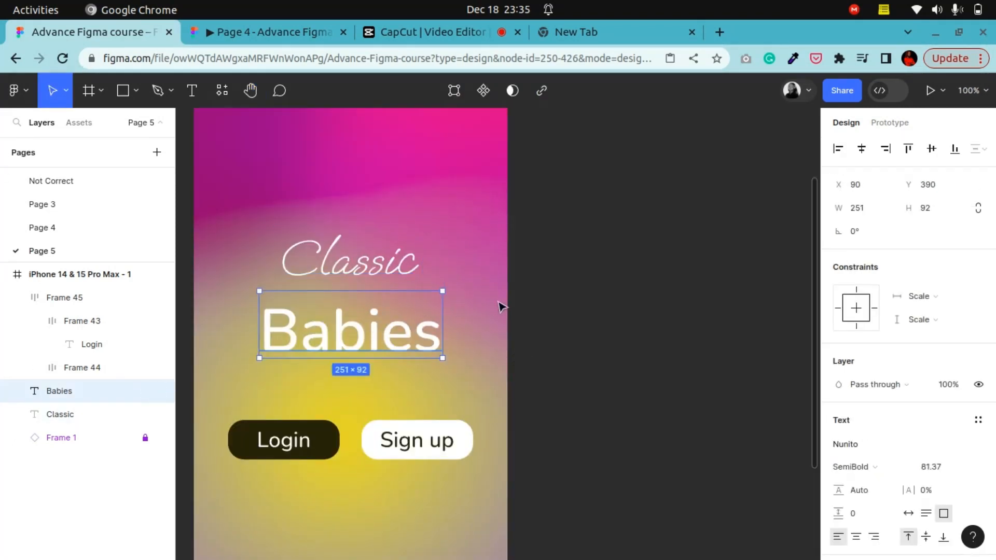
{"action": "left_click", "coordinate": [545, 298]}
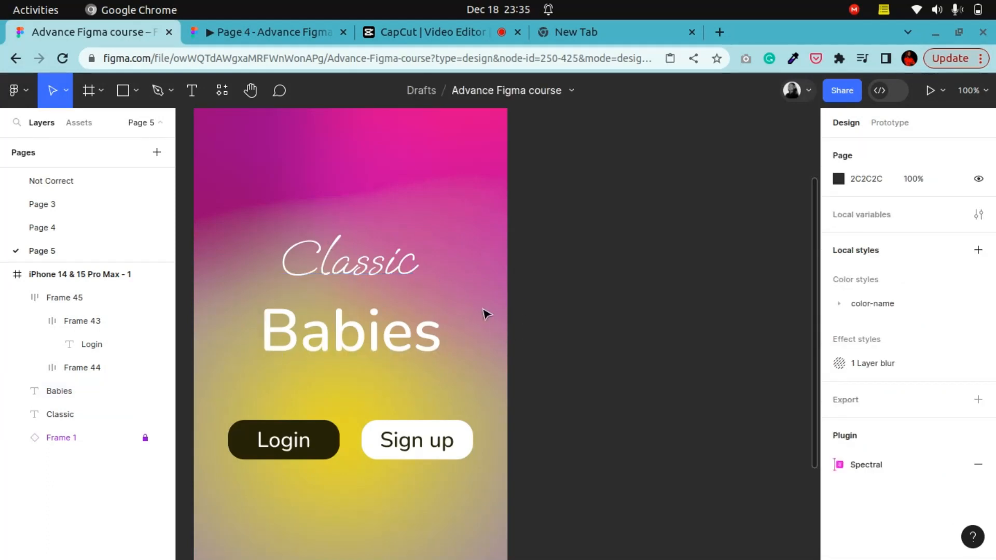
{"action": "key", "text": "minus"}
{"action": "key", "text": "plus"}
Step: Draw a rectangle over Classic, enlarged upward to about 210 × 70, and a second about 273 × 90 over Babies
{"action": "left_click", "coordinate": [123, 91]}
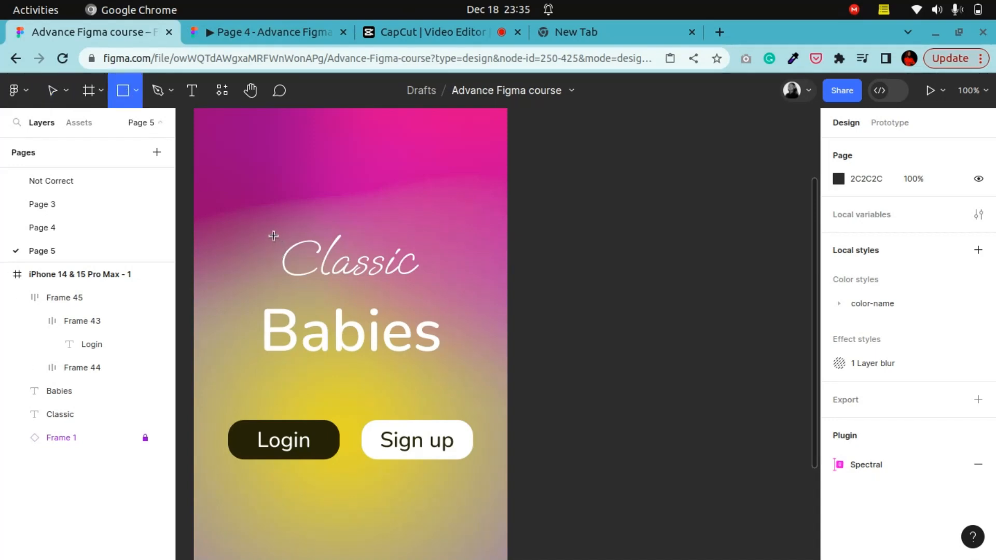
{"action": "left_click_drag", "start_coordinate": [273, 236], "coordinate": [426, 283]}
{"action": "left_click", "coordinate": [123, 91]}
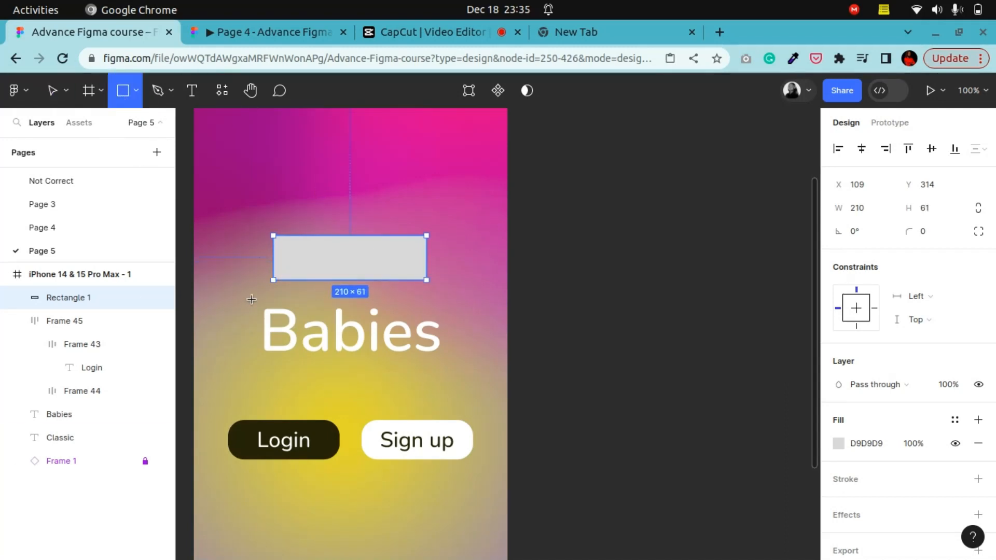
{"action": "left_click_drag", "start_coordinate": [251, 299], "coordinate": [451, 364]}
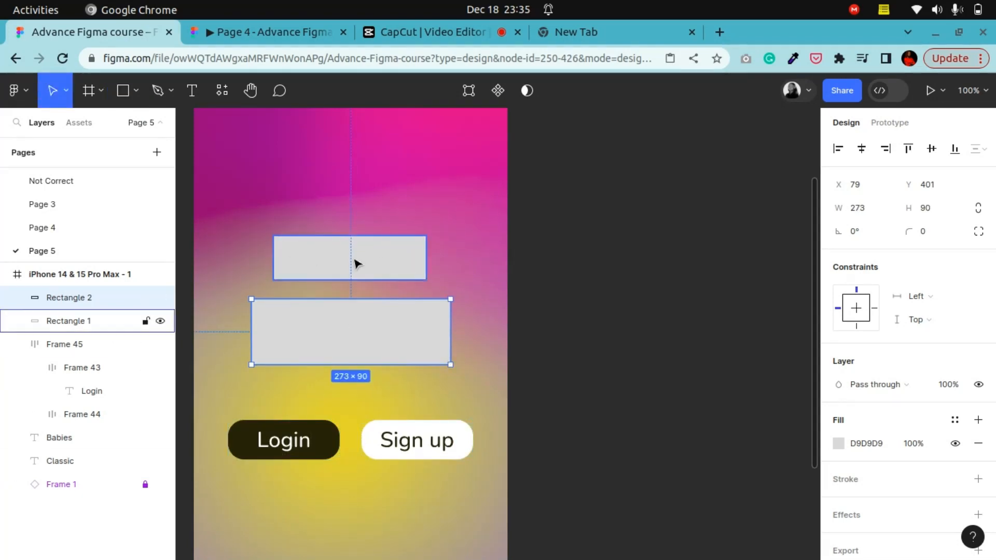
{"action": "left_click", "coordinate": [331, 258]}
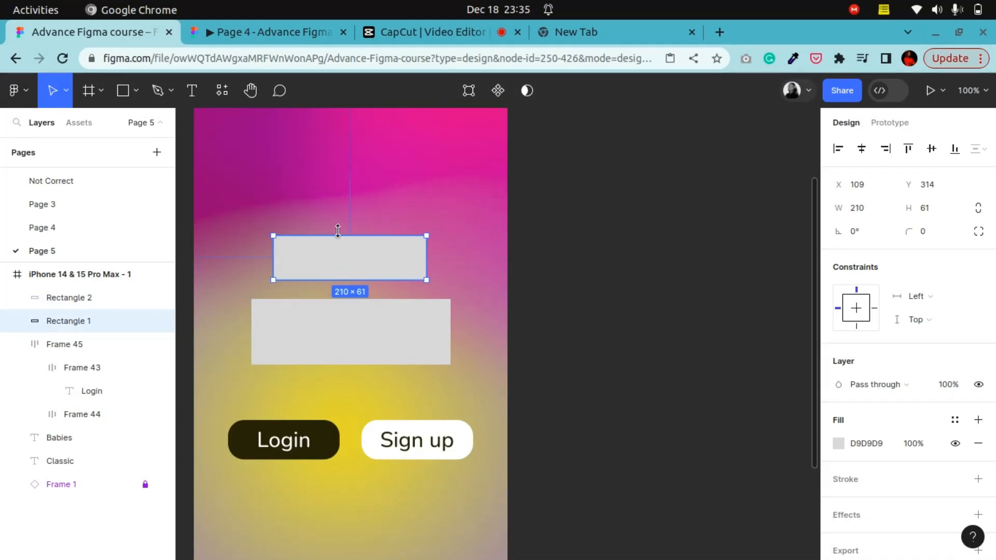
{"action": "left_click_drag", "start_coordinate": [338, 230], "coordinate": [338, 229]}
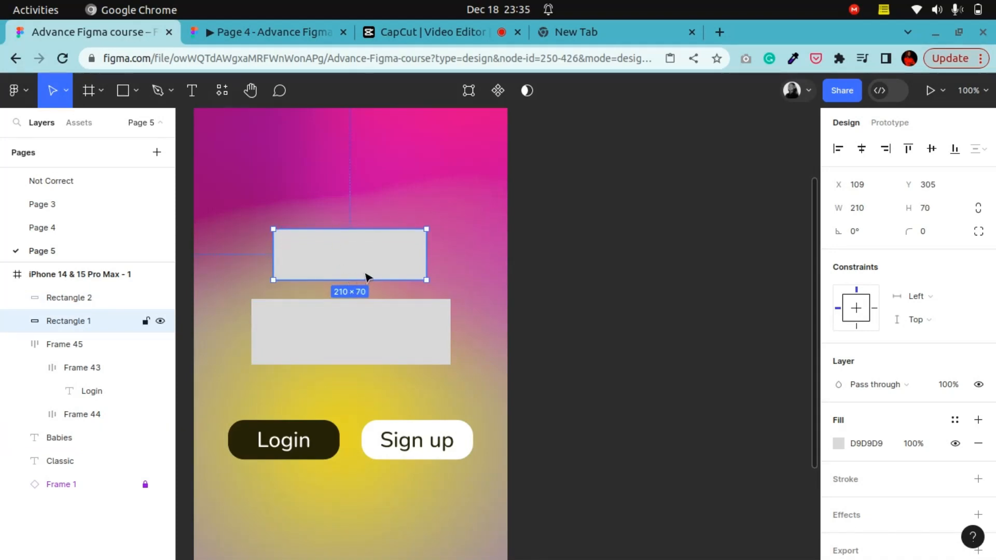
Step: Reorder the layers so that Rectangle 1 sits directly below the Classic text and Rectangle 2 directly below the Babies text
{"action": "left_click", "coordinate": [17, 344]}
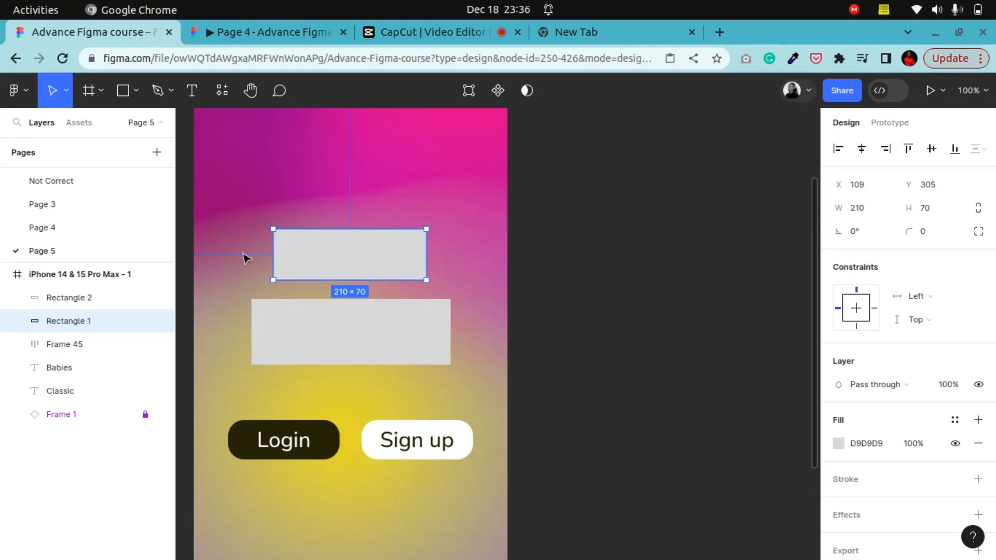
{"action": "scroll", "coordinate": [263, 275], "scroll_direction": "up", "scroll_amount": 5}
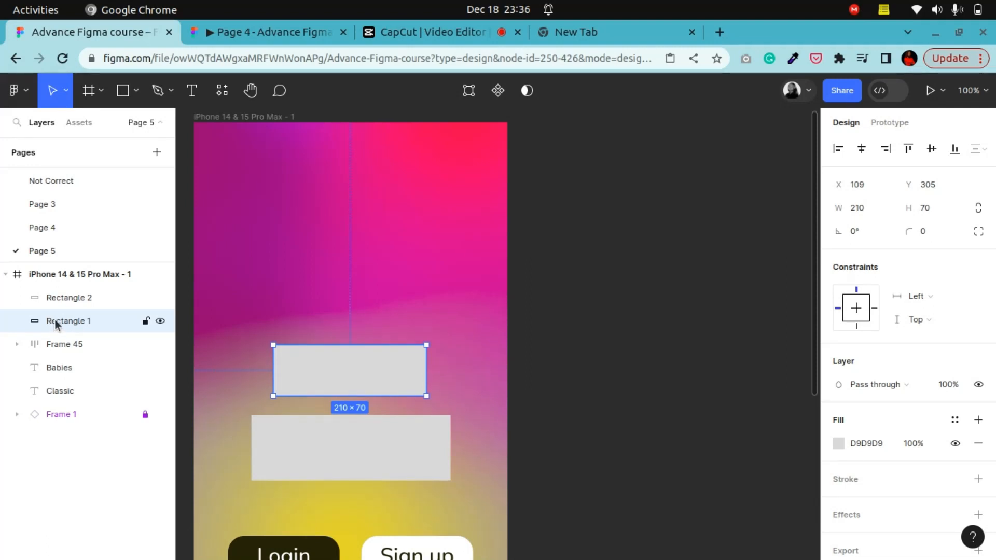
{"action": "left_click_drag", "start_coordinate": [56, 325], "coordinate": [63, 398]}
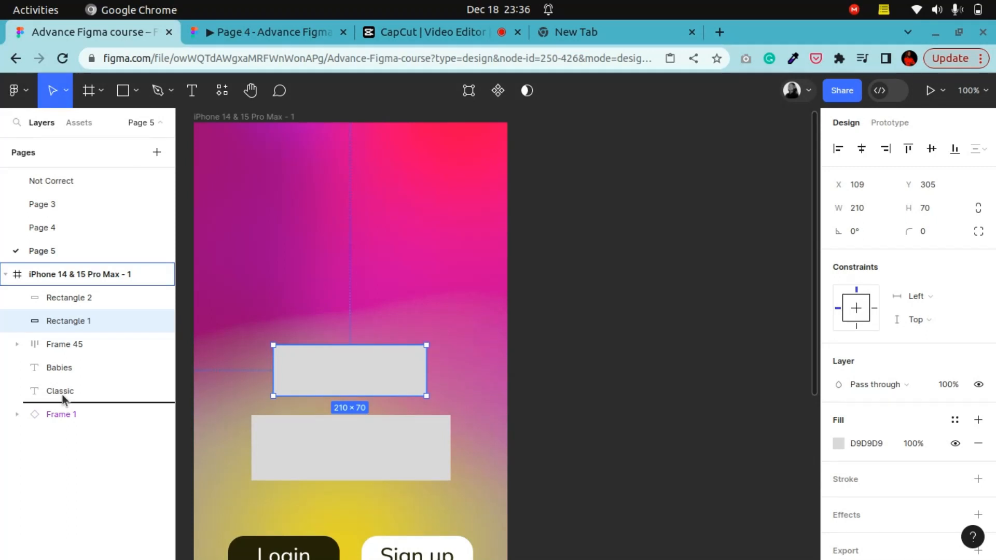
{"action": "left_click_drag", "start_coordinate": [62, 395], "coordinate": [64, 395]}
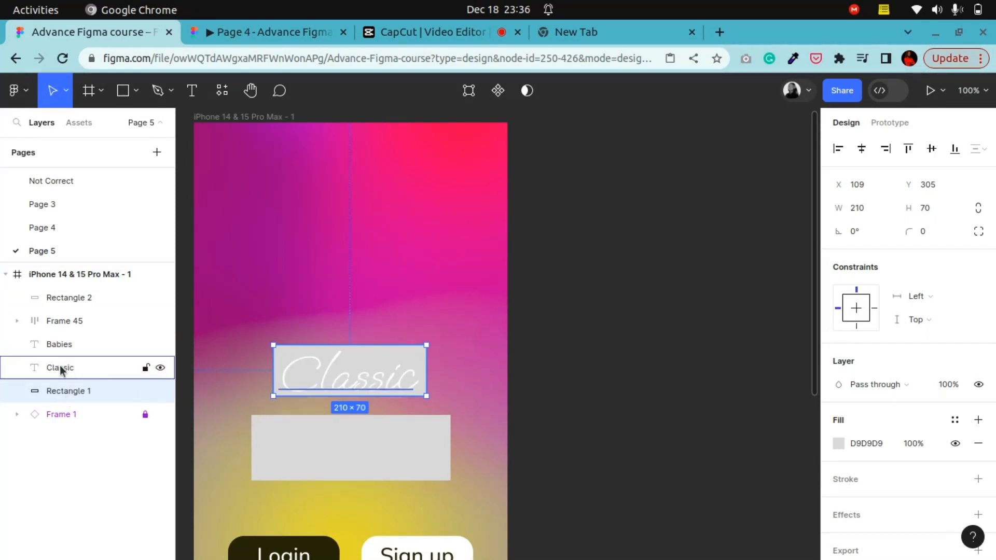
{"action": "left_click", "coordinate": [71, 301]}
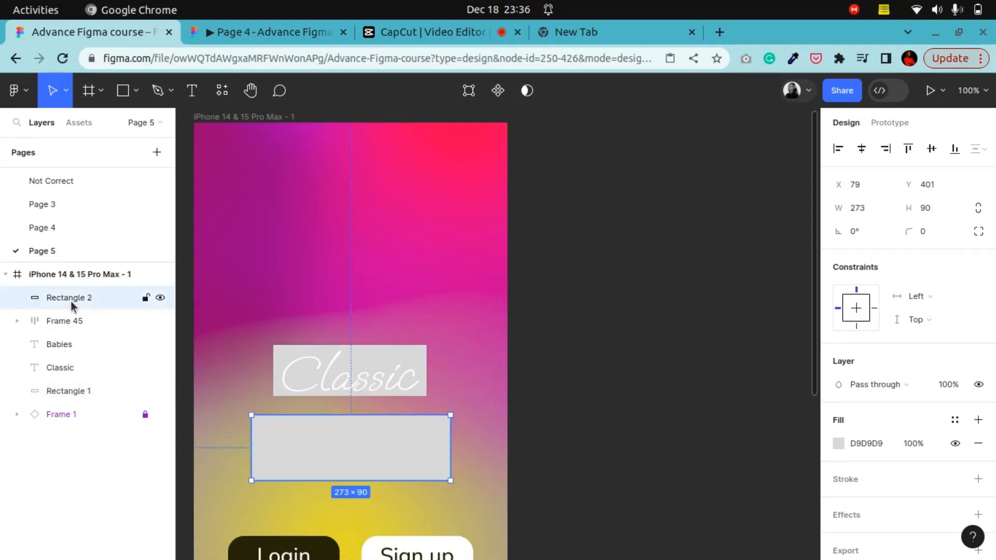
{"action": "left_click_drag", "start_coordinate": [76, 301], "coordinate": [75, 359]}
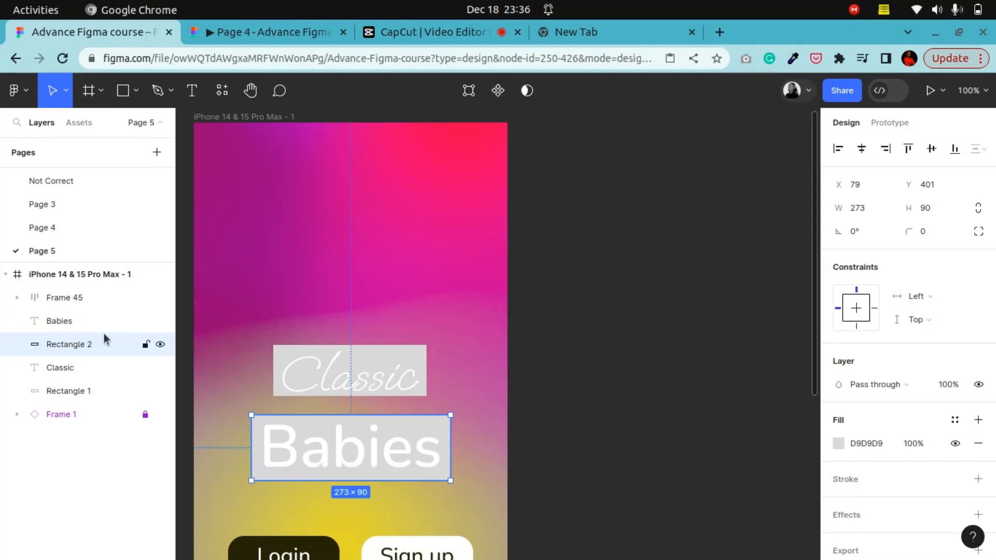
{"action": "key", "text": "minus"}
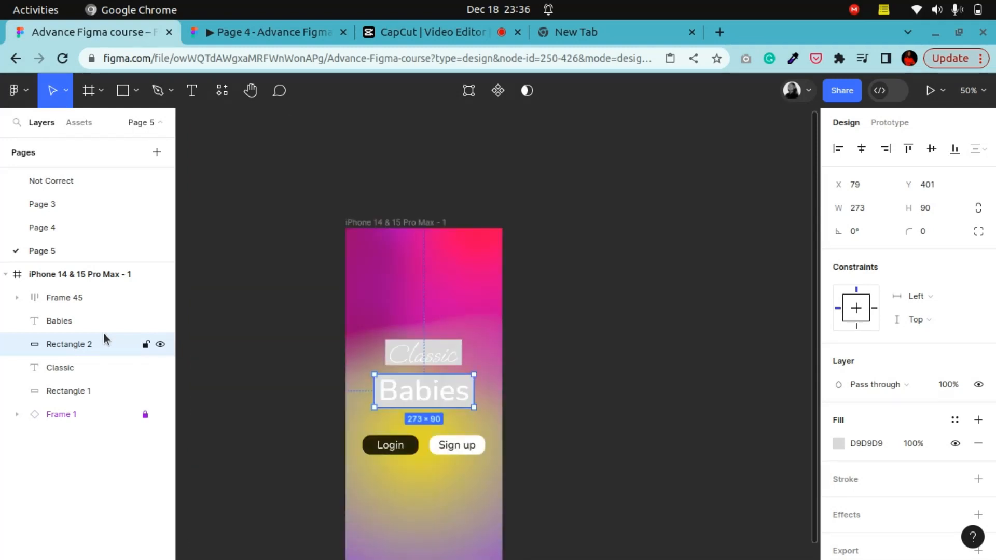
{"action": "key", "text": "plus"}
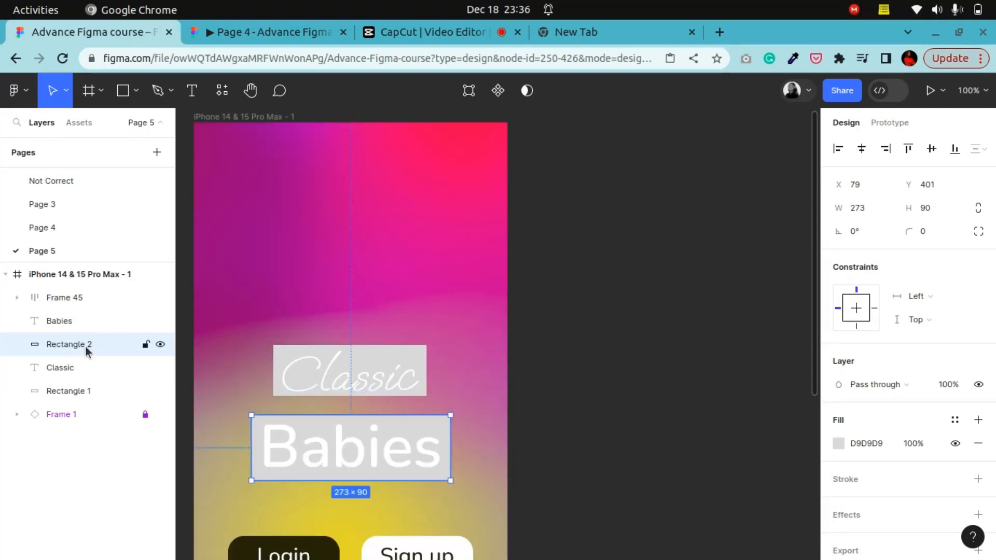
Step: Mask the Classic text with Rectangle 1 and collapse the layer tree
{"action": "left_click", "coordinate": [65, 394]}
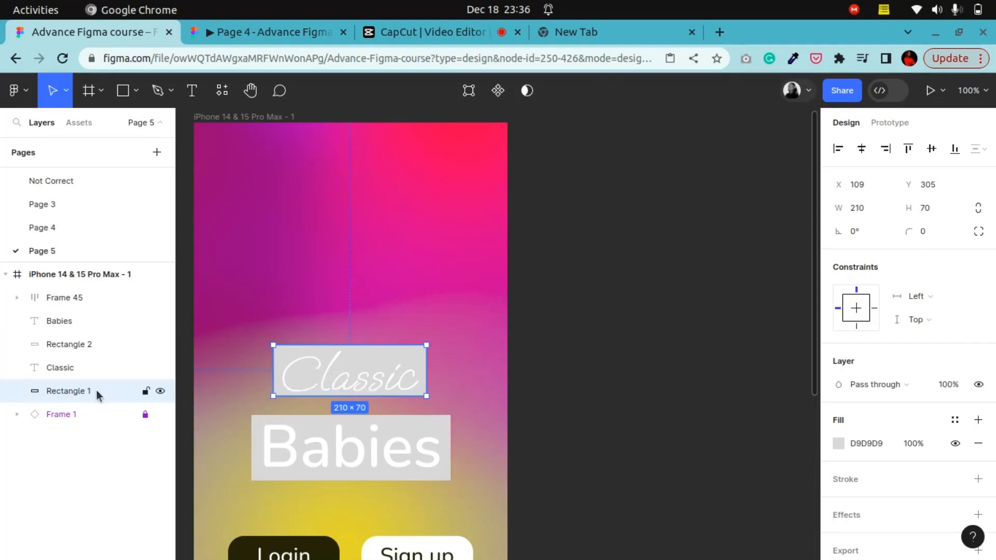
{"action": "left_click", "coordinate": [77, 374], "text": "shift"}
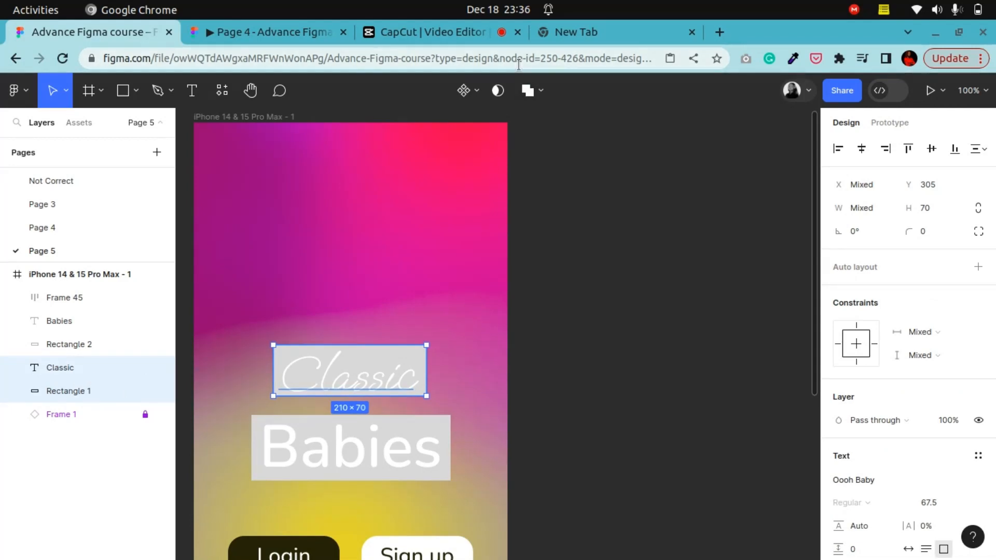
{"action": "left_click", "coordinate": [503, 100]}
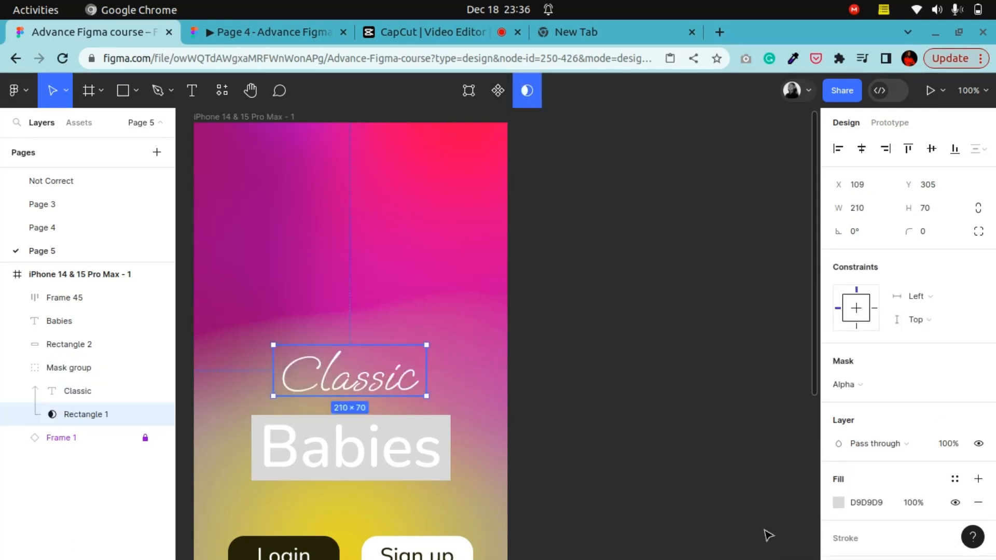
{"action": "left_click", "coordinate": [16, 368]}
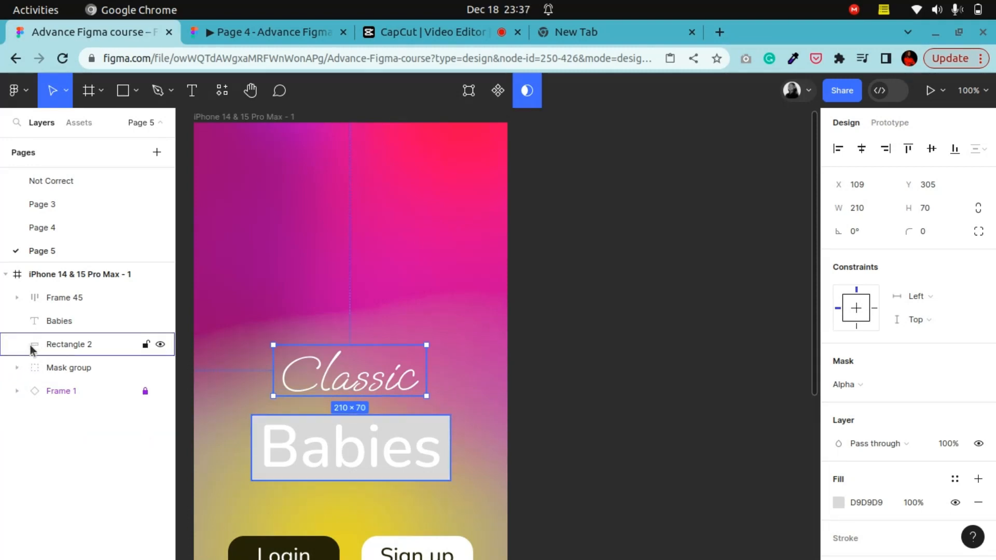
Step: Mask the Babies text with Rectangle 2
{"action": "left_click", "coordinate": [65, 351], "text": "shift"}
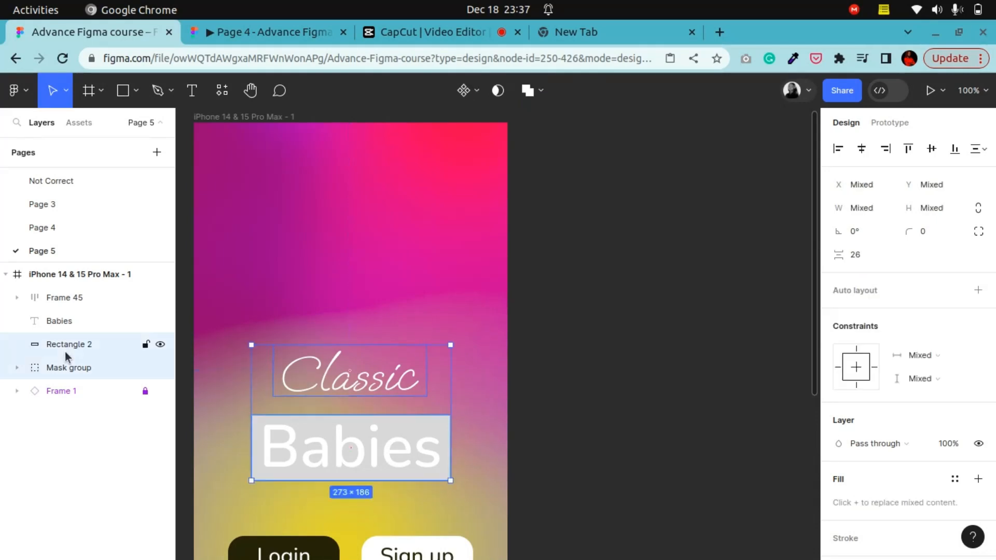
{"action": "key", "text": "Escape"}
{"action": "left_click", "coordinate": [49, 347]}
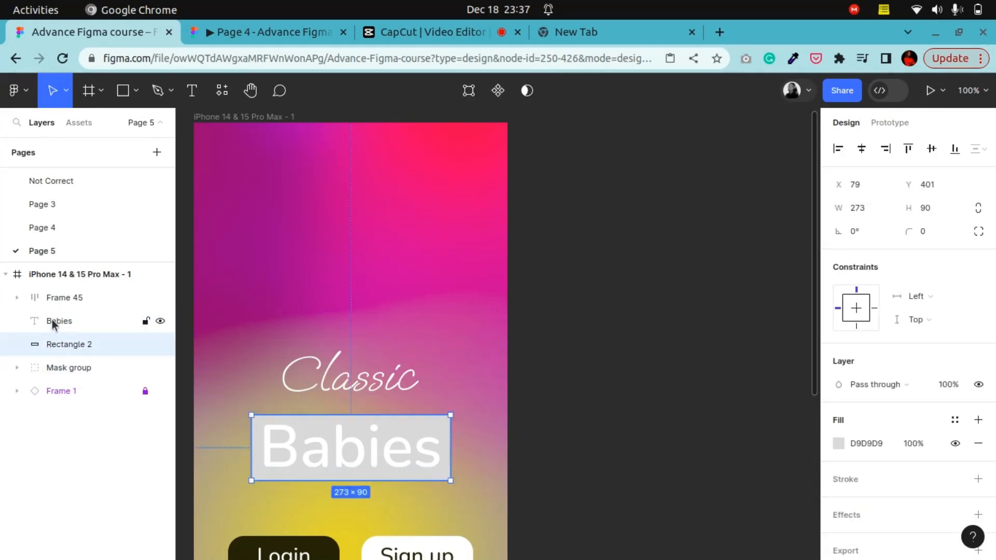
{"action": "left_click", "coordinate": [54, 324], "text": "shift"}
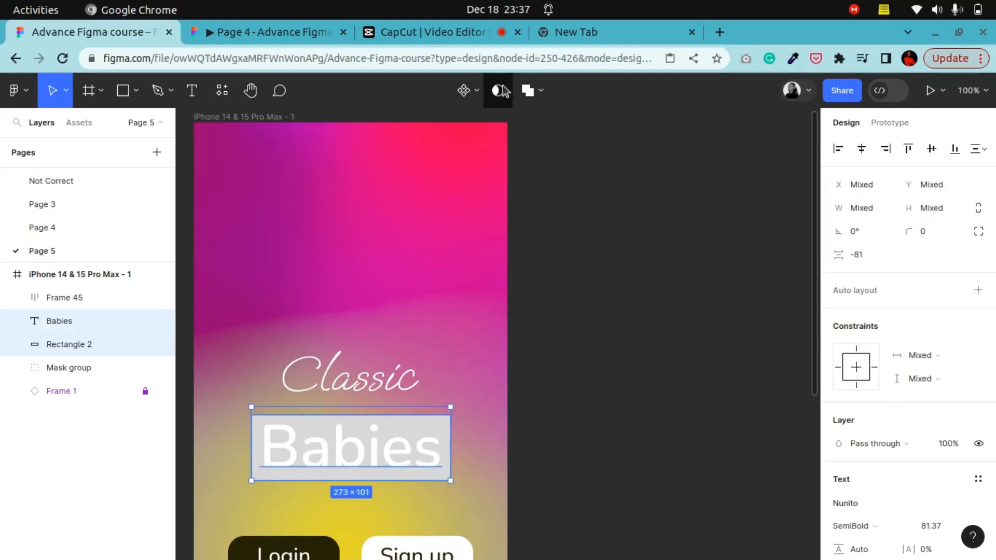
{"action": "left_click", "coordinate": [499, 91]}
Step: Nudge the Classic text down within its mask to about Y 360
{"action": "left_click", "coordinate": [256, 98]}
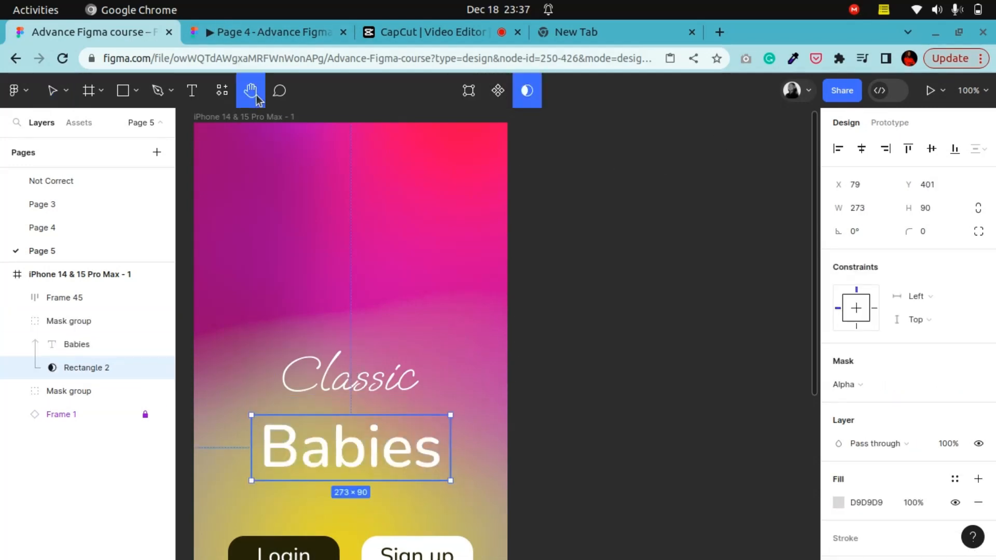
{"action": "left_click_drag", "start_coordinate": [305, 261], "coordinate": [356, 231]}
{"action": "left_click", "coordinate": [53, 91]}
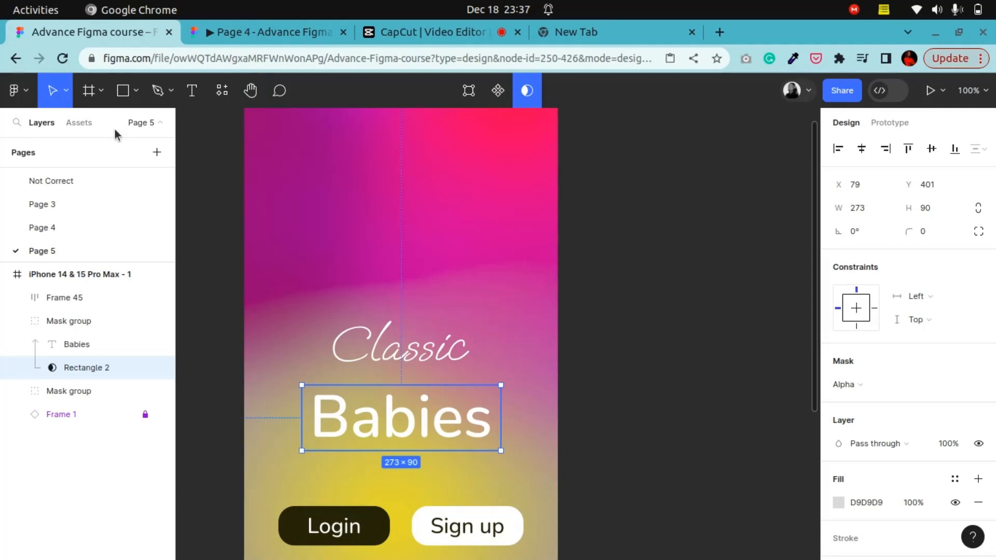
{"action": "left_click", "coordinate": [371, 351]}
{"action": "key", "text": "Down"}
{"action": "key", "text": "Down"}
{"action": "key", "text": "Down"}
{"action": "key", "text": "Down"}
{"action": "key", "text": "Down"}
{"action": "key", "text": "Down"}
{"action": "key", "text": "Down"}
{"action": "key", "text": "Down"}
{"action": "key", "text": "Down"}
{"action": "key", "text": "Down"}
{"action": "key", "text": "Down"}
{"action": "key", "text": "Down"}
{"action": "key", "text": "Down"}
{"action": "key", "text": "Down"}
{"action": "key", "text": "Down"}
{"action": "key", "text": "Down"}
{"action": "key", "text": "Down"}
{"action": "key", "text": "Down"}
{"action": "key", "text": "Down"}
{"action": "key", "text": "Down"}
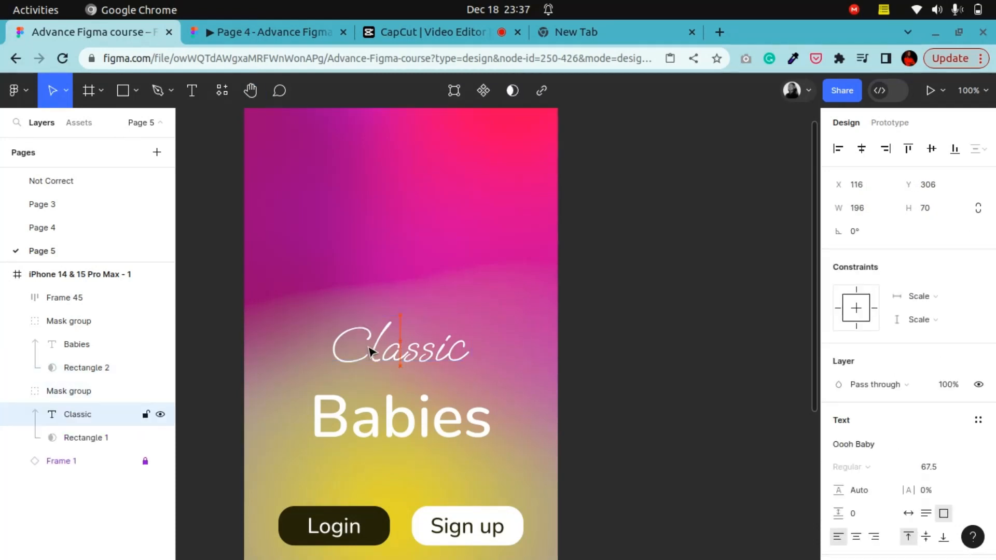
{"action": "key", "text": "Down"}
{"action": "key", "text": "Down"}
{"action": "key", "text": "Down"}
{"action": "key", "text": "Down"}
{"action": "key", "text": "Down"}
{"action": "key", "text": "Down"}
{"action": "key", "text": "Down"}
{"action": "key", "text": "Down"}
{"action": "key", "text": "Down"}
{"action": "key", "text": "Down"}
{"action": "key", "text": "Down"}
{"action": "key", "text": "Down"}
{"action": "key", "text": "Down"}
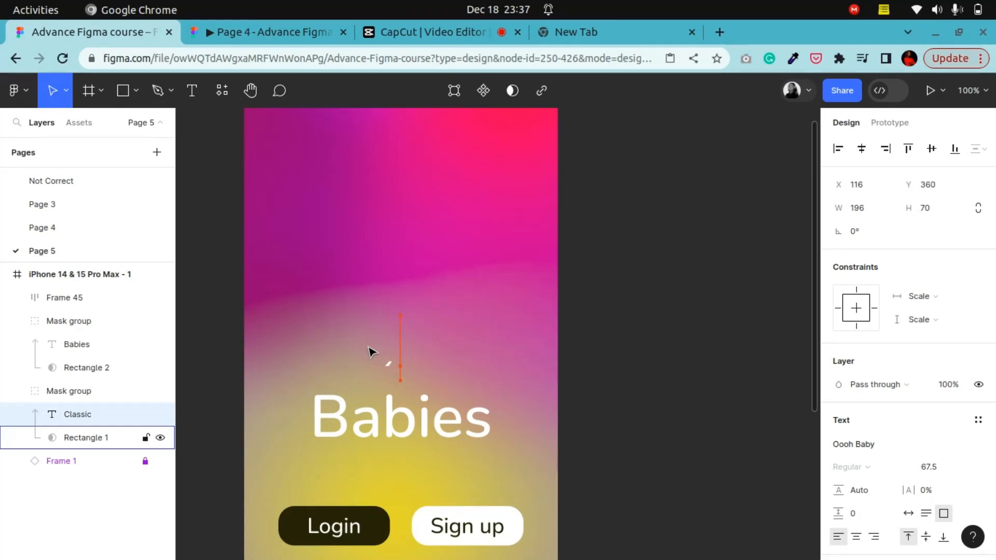
Step: Nudge the Classic text back up within its mask to about Y 303 and deselect it
{"action": "key", "text": "Up"}
{"action": "key", "text": "Up"}
{"action": "key", "text": "Up"}
{"action": "key", "text": "Up"}
{"action": "key", "text": "Up"}
{"action": "key", "text": "Up"}
{"action": "key", "text": "Up"}
{"action": "key", "text": "Up"}
{"action": "key", "text": "Up"}
{"action": "key", "text": "Up"}
{"action": "key", "text": "Up"}
{"action": "key", "text": "Up"}
{"action": "key", "text": "Up"}
{"action": "key", "text": "Up"}
{"action": "key", "text": "Up"}
{"action": "key", "text": "Up"}
{"action": "key", "text": "Up"}
{"action": "key", "text": "Up"}
{"action": "key", "text": "Up"}
{"action": "key", "text": "Up"}
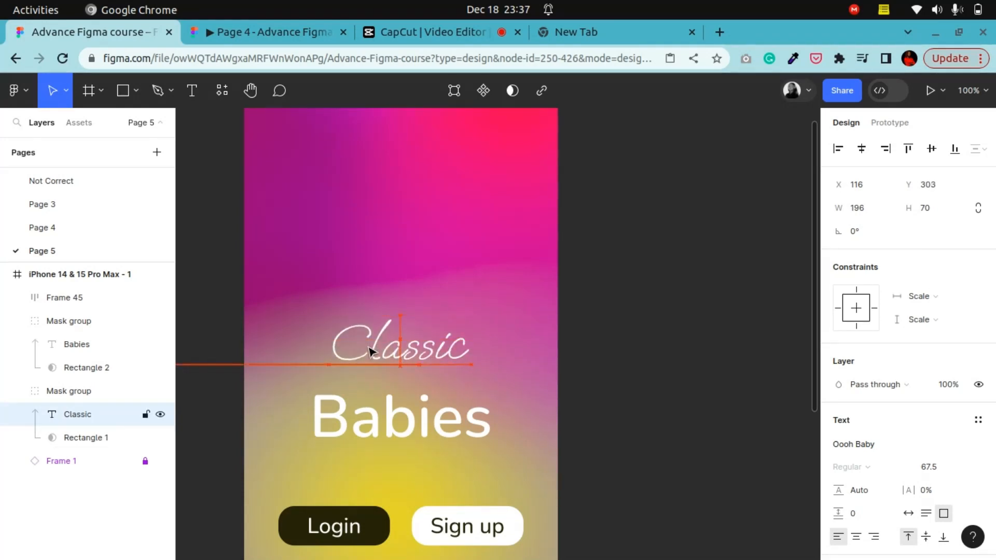
{"action": "left_click", "coordinate": [694, 272]}
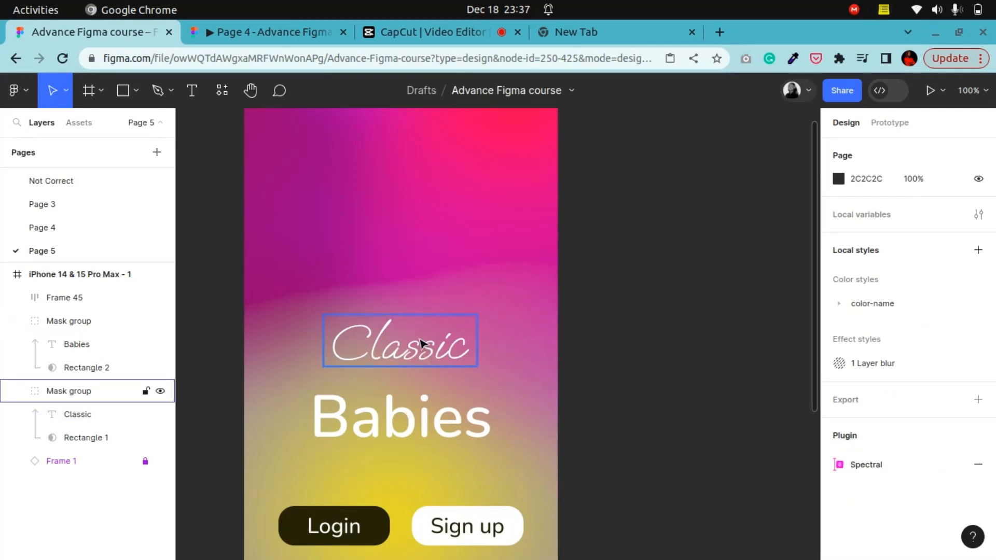
Step: Create one component from the Classic and Babies mask groups and move it out of the phone frame onto the empty canvas
{"action": "left_click", "coordinate": [402, 360]}
{"action": "left_click", "coordinate": [392, 425], "text": "shift"}
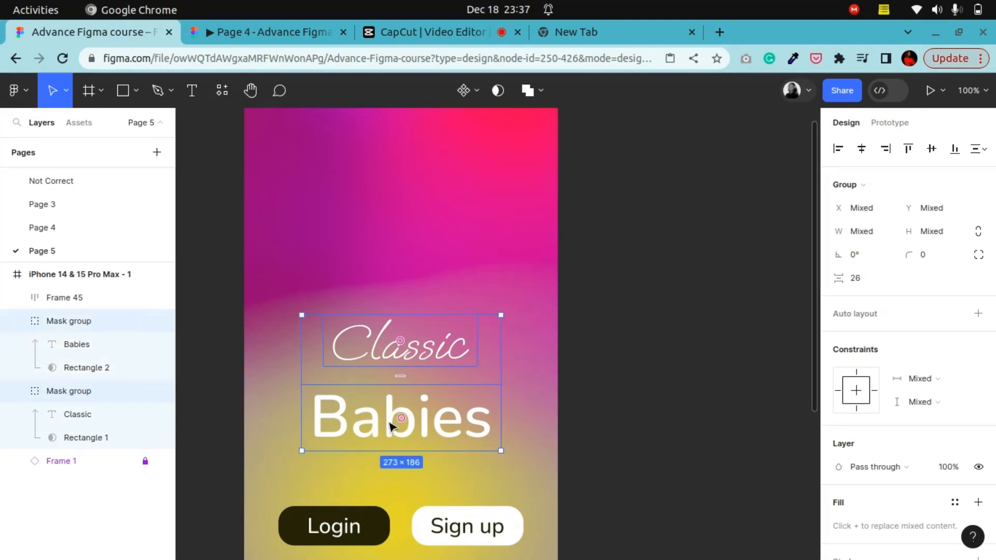
{"action": "left_click", "coordinate": [464, 94]}
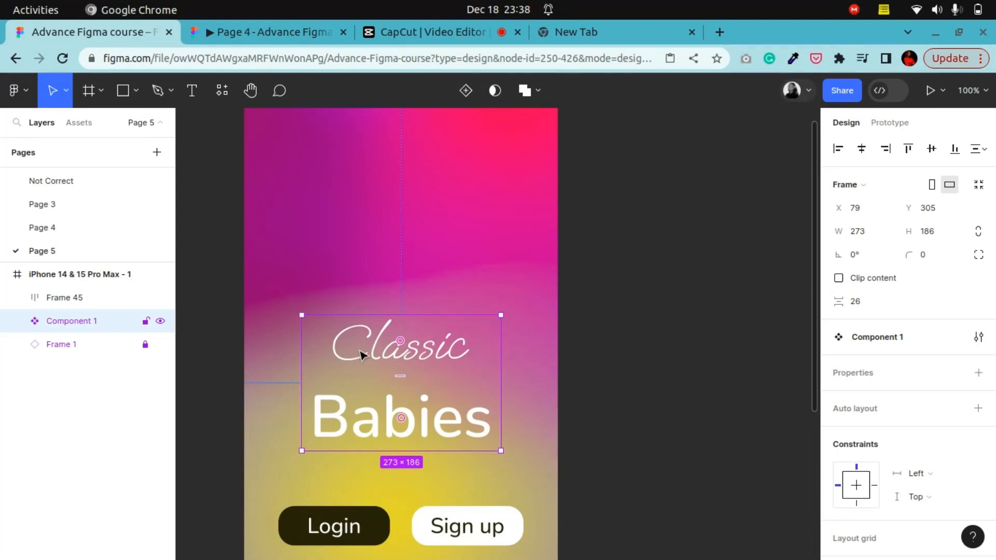
{"action": "left_click_drag", "start_coordinate": [362, 355], "coordinate": [680, 305]}
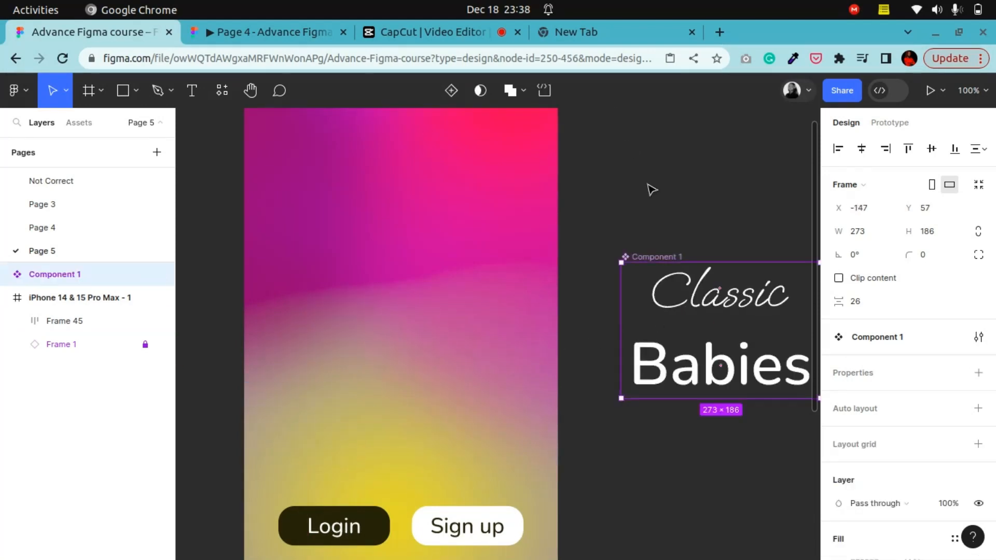
{"action": "left_click", "coordinate": [251, 91]}
{"action": "left_click_drag", "start_coordinate": [566, 352], "coordinate": [373, 362]}
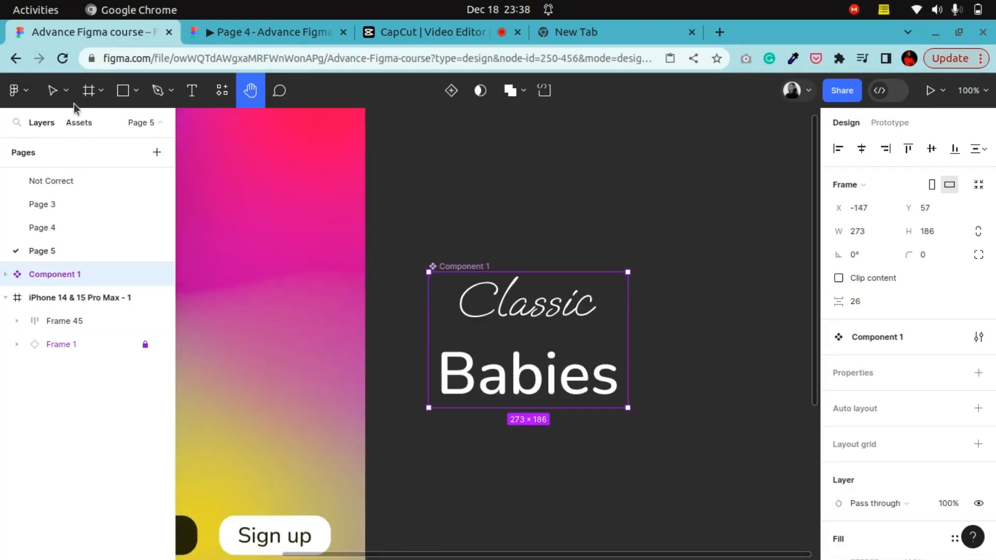
{"action": "left_click", "coordinate": [54, 93]}
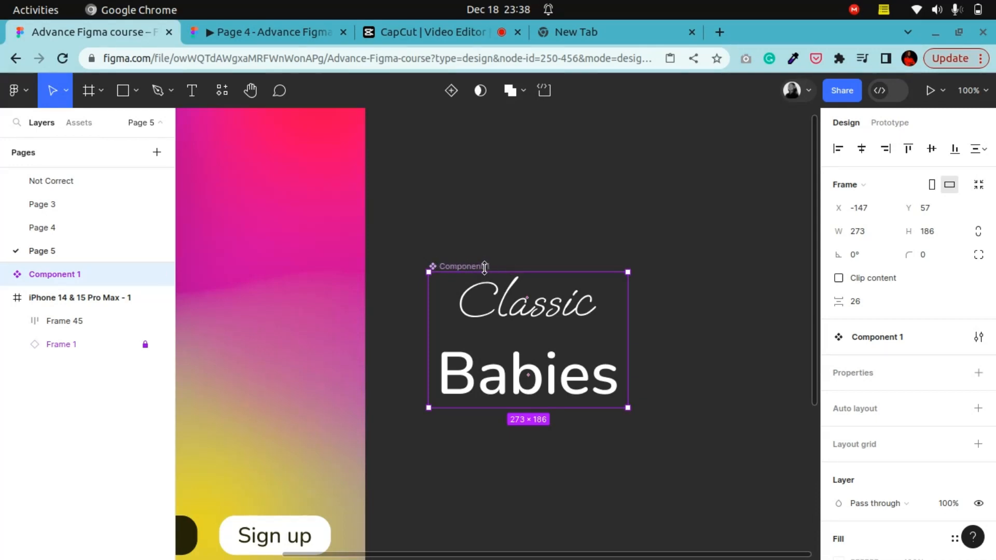
{"action": "double_click", "coordinate": [72, 274]}
{"action": "type", "text": "Tex"}
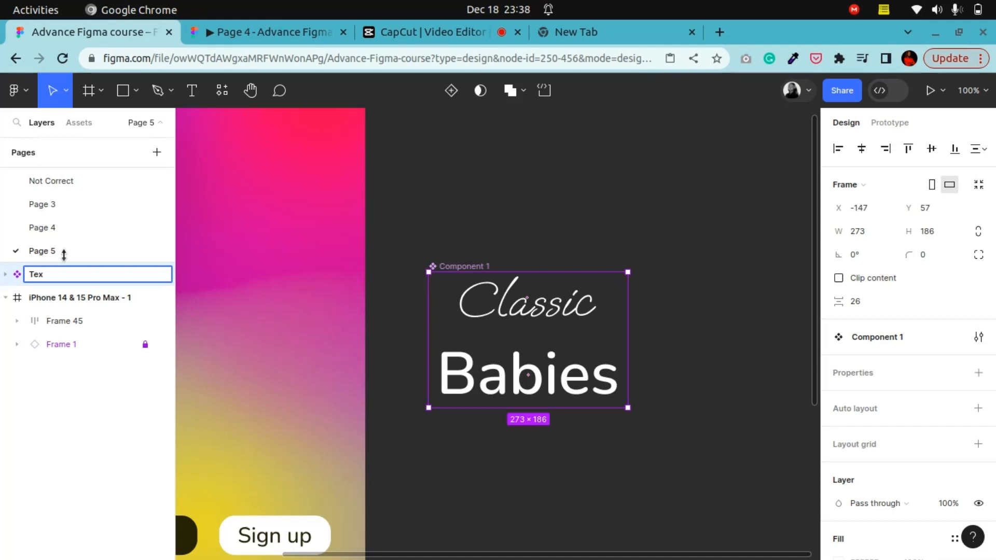
{"action": "key", "text": "Escape"}
{"action": "key", "text": "Escape"}
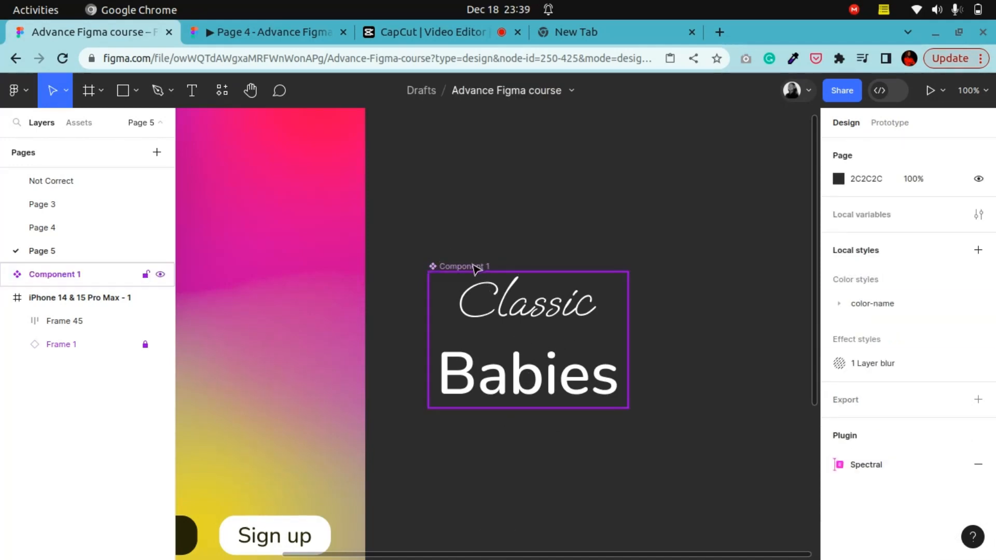
Step: Rename the component as Text Animation
{"action": "double_click", "coordinate": [442, 266]}
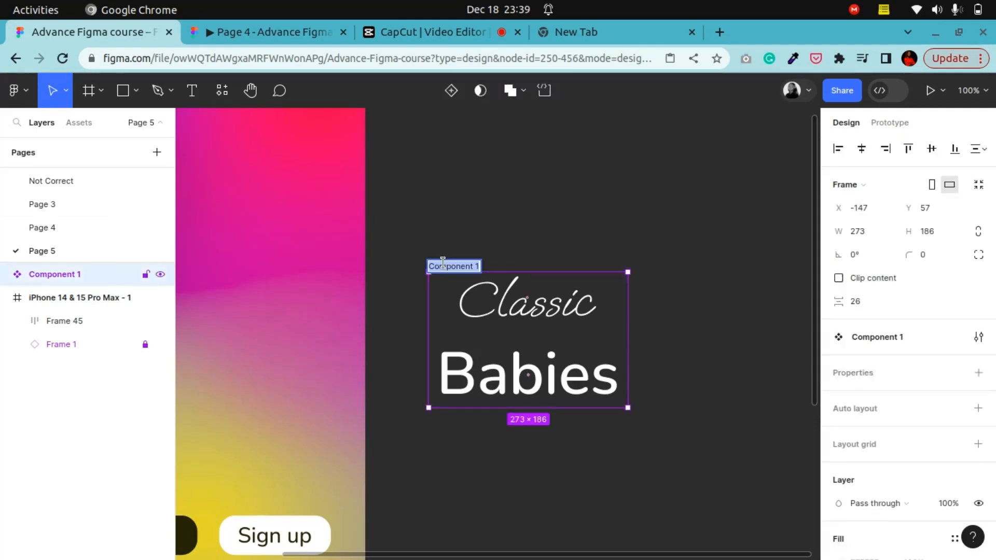
{"action": "key", "text": "BackSpace"}
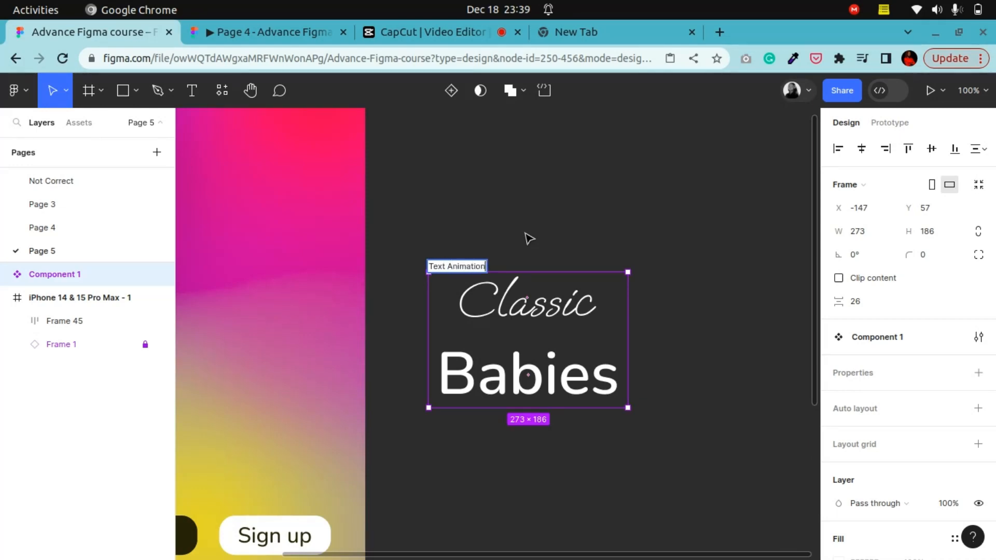
{"action": "key", "text": "Return"}
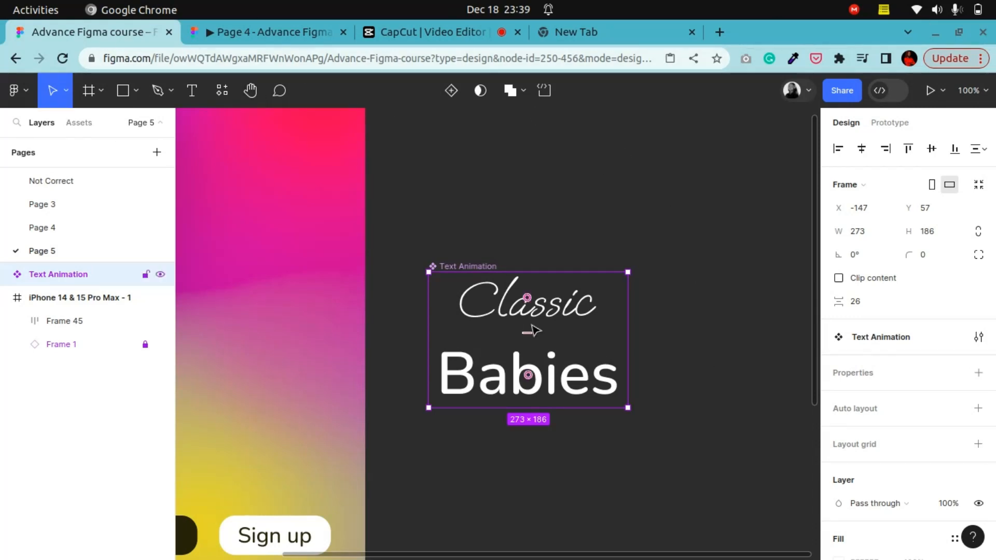
Step: Move the Text Animation component up to about Y -89 and add a second variant to it
{"action": "left_click_drag", "start_coordinate": [466, 265], "coordinate": [460, 137]}
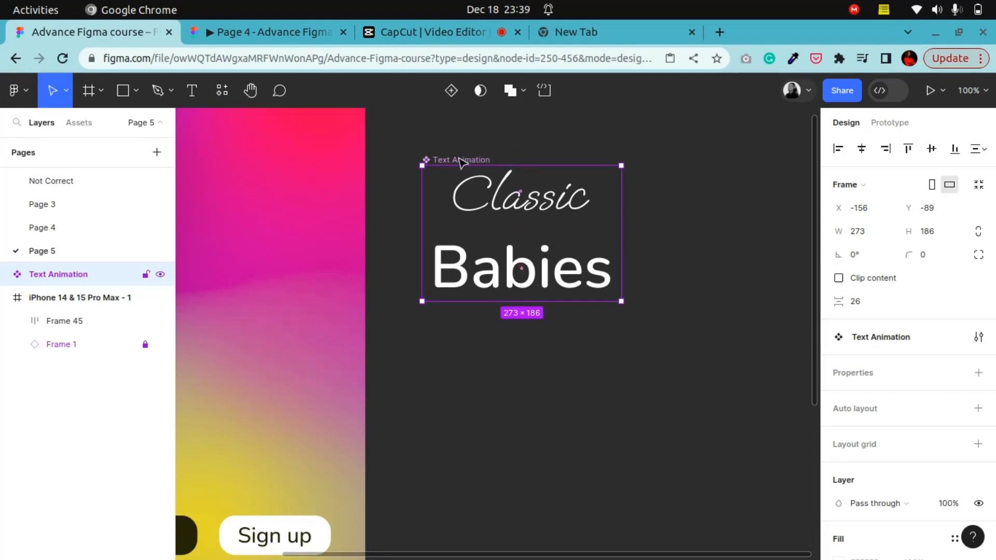
{"action": "right_click", "coordinate": [456, 162]}
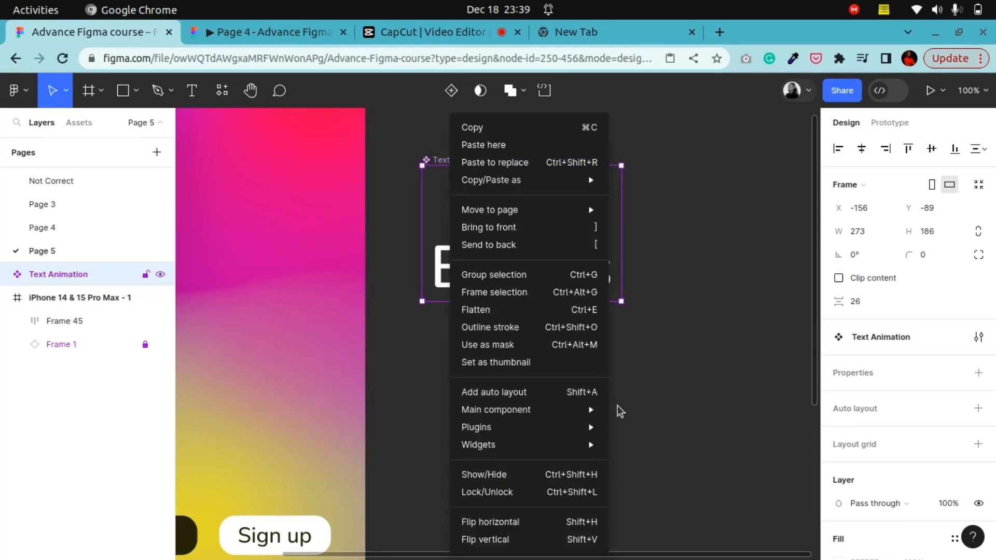
{"action": "mouse_move", "coordinate": [584, 426]}
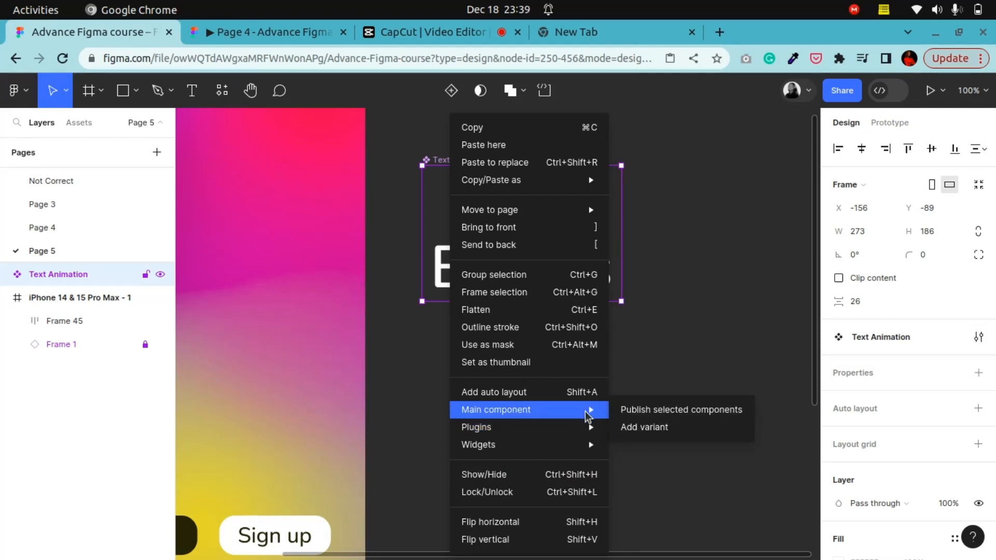
{"action": "left_click", "coordinate": [717, 277]}
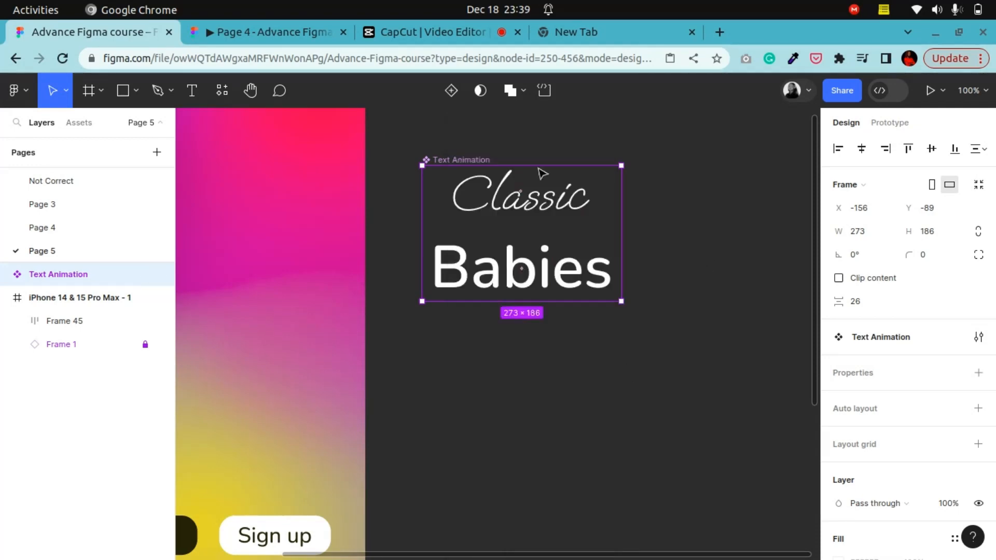
{"action": "right_click", "coordinate": [448, 163]}
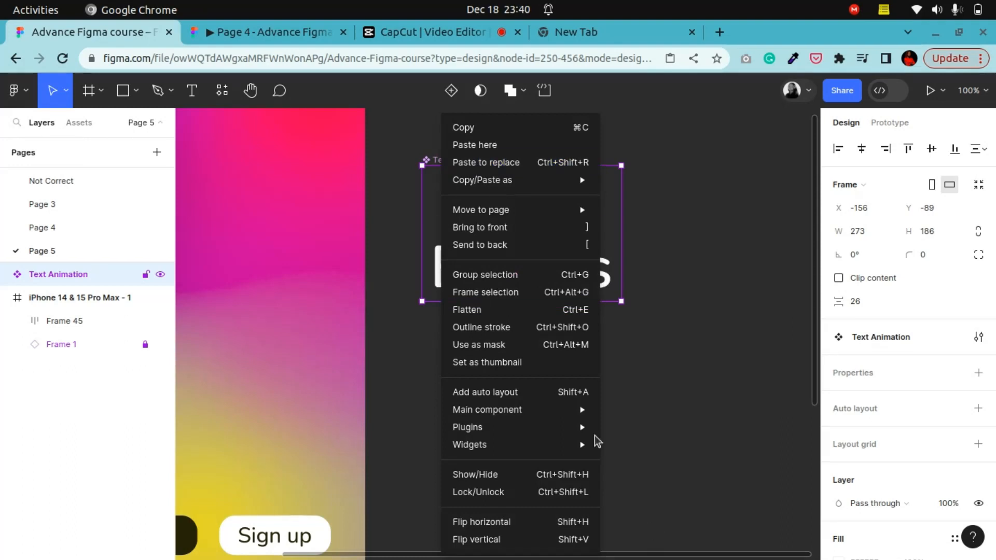
{"action": "mouse_move", "coordinate": [576, 415]}
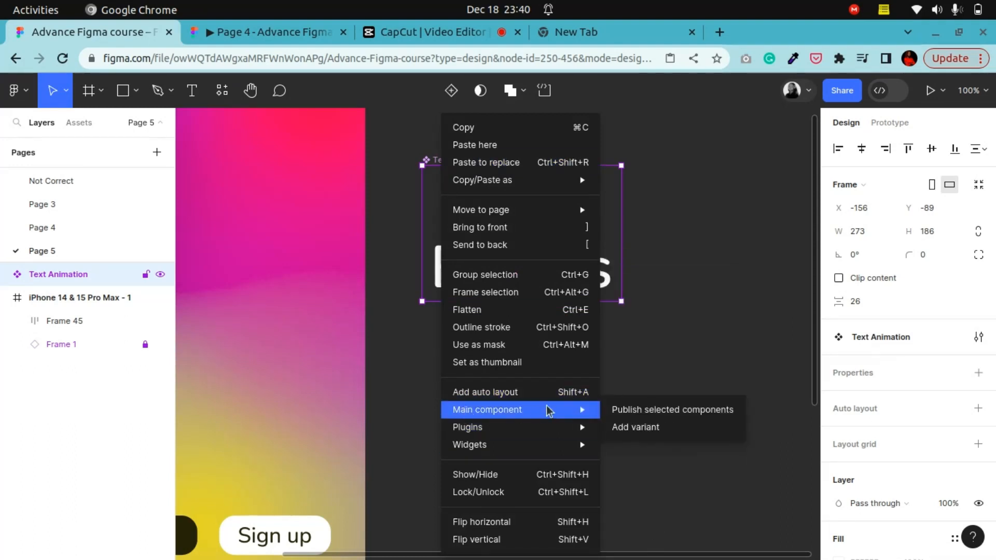
{"action": "left_click", "coordinate": [629, 429]}
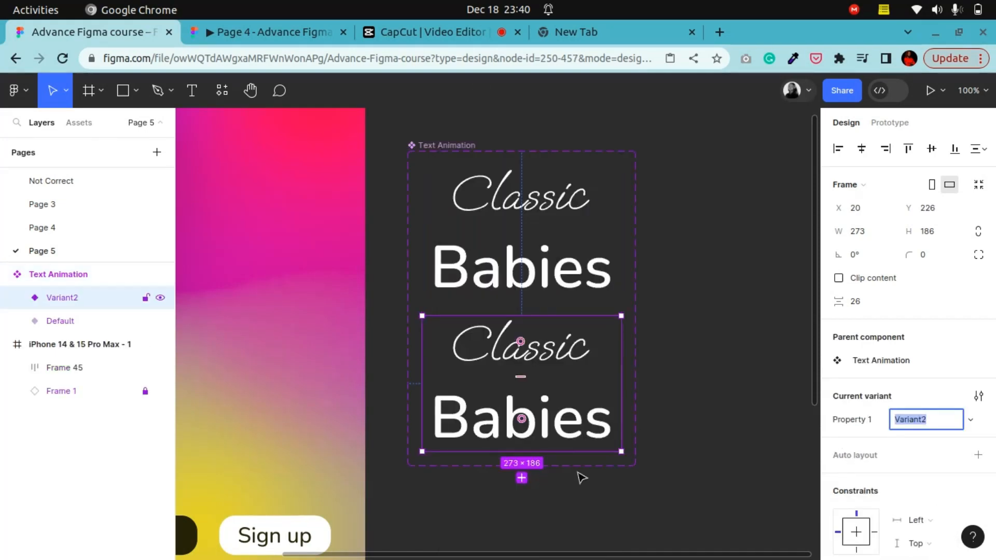
Step: Add a third variant to the Text Animation component set and deselect it
{"action": "left_click", "coordinate": [724, 272]}
{"action": "left_click", "coordinate": [426, 145]}
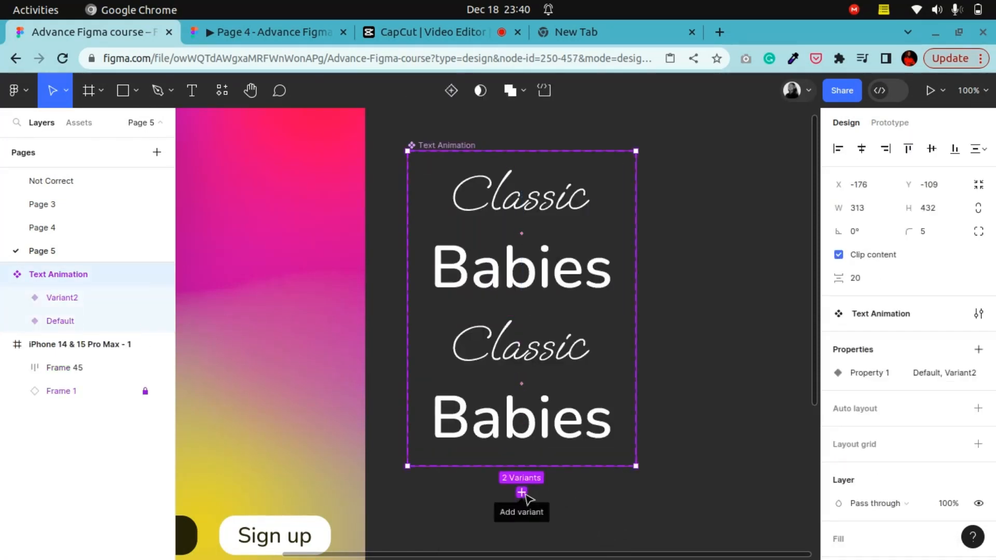
{"action": "left_click", "coordinate": [522, 492]}
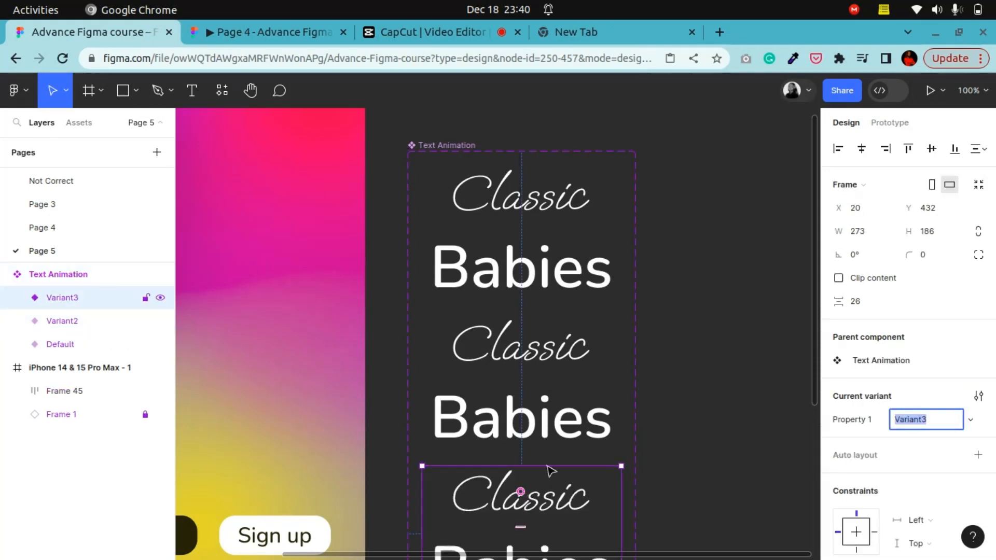
{"action": "left_click", "coordinate": [711, 221]}
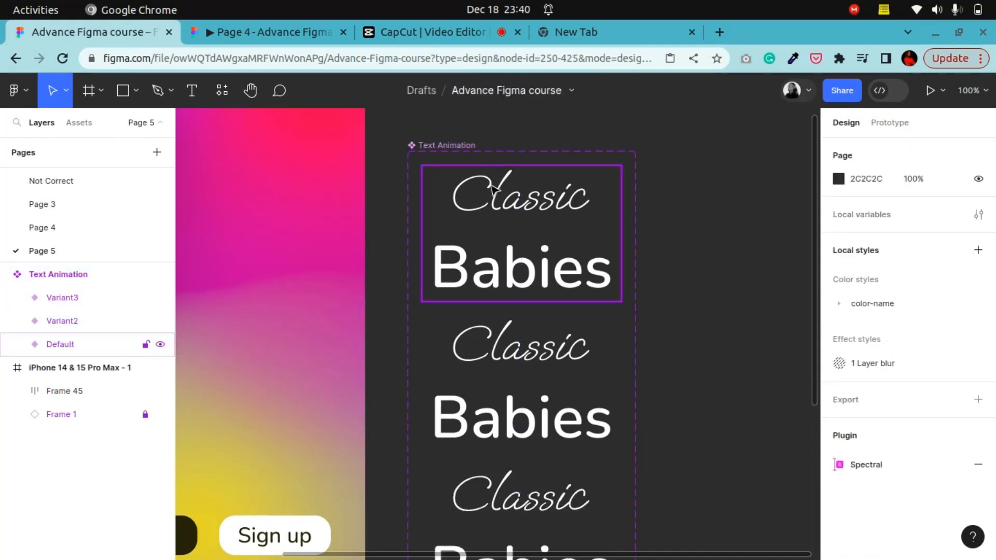
Step: Nudge the Classic text in the Default variant down to about Y 71, fully out of its mask
{"action": "left_click", "coordinate": [516, 196], "text": "ctrl"}
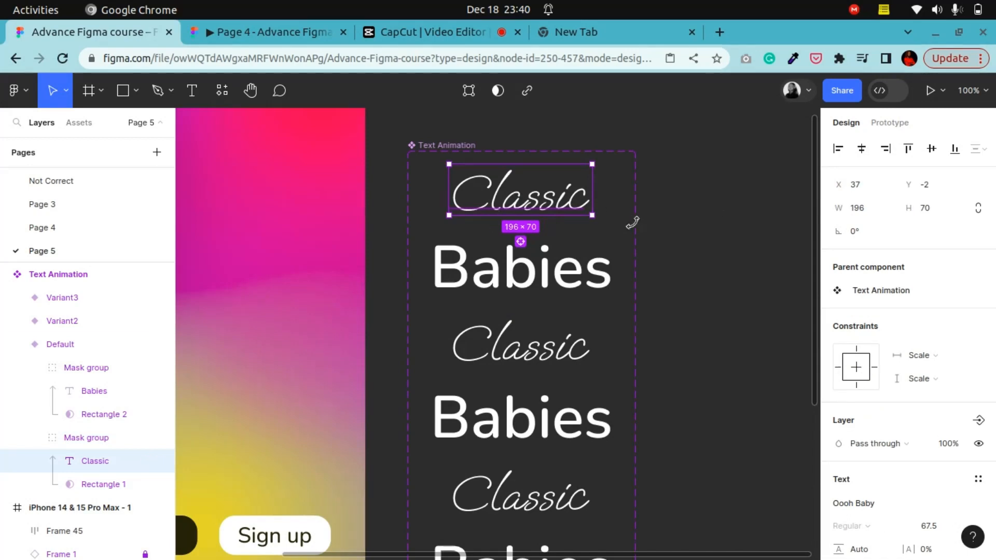
{"action": "key", "text": "Down"}
{"action": "key", "text": "Down"}
{"action": "key", "text": "Down"}
{"action": "key", "text": "Down"}
{"action": "key", "text": "Down"}
{"action": "key", "text": "Down"}
{"action": "key", "text": "Down"}
{"action": "key", "text": "Down"}
{"action": "key", "text": "Down"}
{"action": "key", "text": "Down"}
{"action": "key", "text": "Down"}
{"action": "key", "text": "Down"}
{"action": "key", "text": "Down"}
{"action": "key", "text": "Down"}
{"action": "key", "text": "Down"}
{"action": "key", "text": "Down"}
{"action": "key", "text": "Down"}
{"action": "key", "text": "Down"}
{"action": "key", "text": "Down"}
{"action": "key", "text": "Down"}
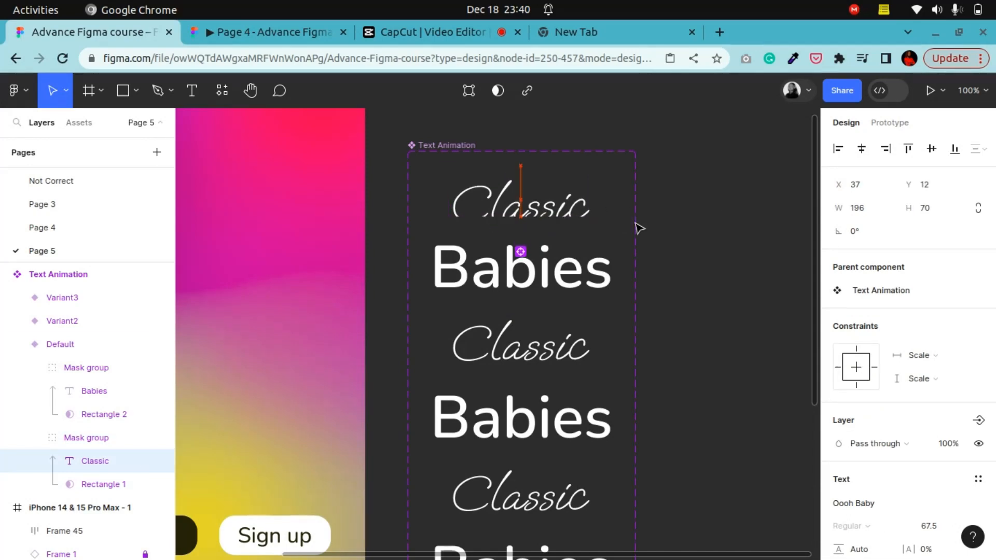
{"action": "key", "text": "Down"}
{"action": "key", "text": "Down"}
{"action": "key", "text": "Down"}
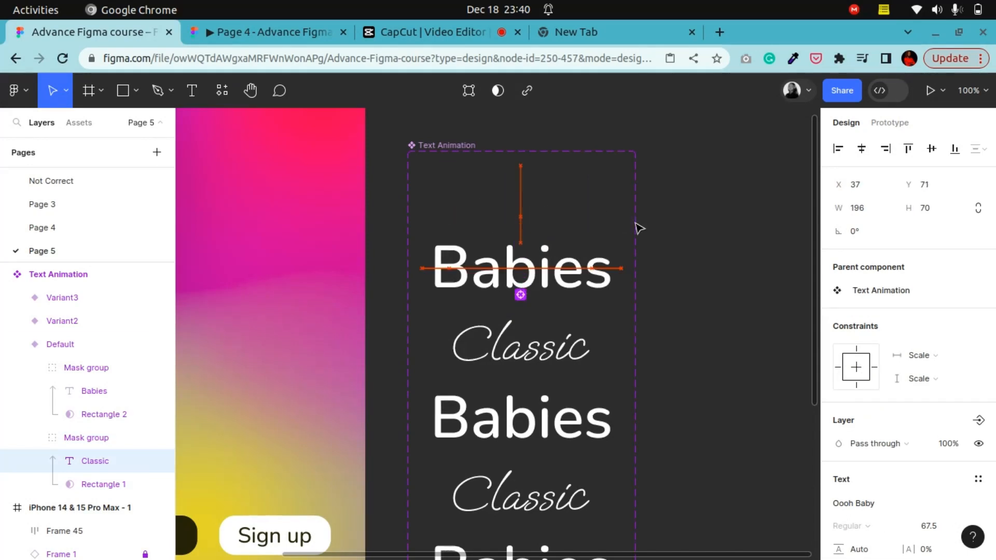
{"action": "left_click", "coordinate": [729, 254]}
Step: Nudge the Babies text in the Default variant down until it lies fully outside its mask
{"action": "double_click", "coordinate": [597, 285]}
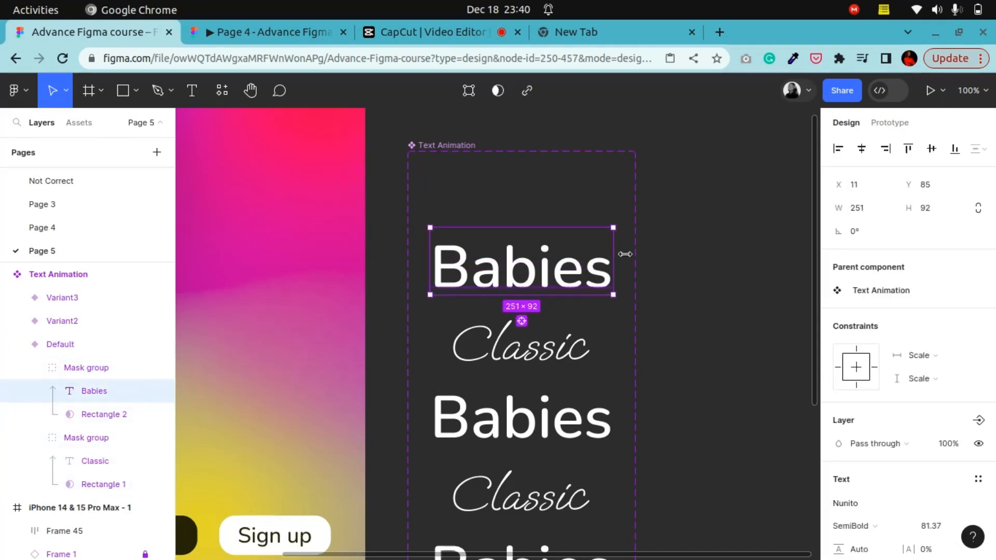
{"action": "key", "text": "Down"}
{"action": "key", "text": "Down"}
{"action": "key", "text": "Down"}
{"action": "key", "text": "Down"}
{"action": "key", "text": "Down"}
{"action": "key", "text": "Down"}
{"action": "key", "text": "Down"}
{"action": "key", "text": "Down"}
{"action": "key", "text": "Down"}
{"action": "key", "text": "Down"}
{"action": "key", "text": "Down"}
{"action": "key", "text": "Down"}
{"action": "key", "text": "Down"}
{"action": "key", "text": "Down"}
{"action": "key", "text": "Down"}
{"action": "key", "text": "Down"}
{"action": "key", "text": "Down"}
{"action": "key", "text": "Down"}
{"action": "key", "text": "Down"}
{"action": "key", "text": "Down"}
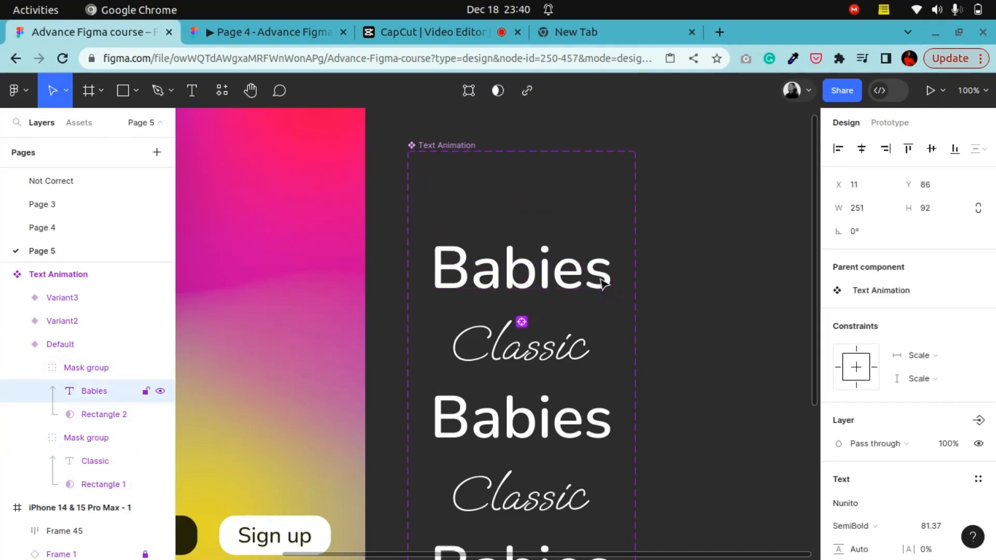
{"action": "key", "text": "Down"}
{"action": "key", "text": "Down"}
{"action": "key", "text": "Down"}
{"action": "key", "text": "Down"}
{"action": "key", "text": "Down"}
{"action": "key", "text": "Down"}
{"action": "key", "text": "Down"}
{"action": "key", "text": "Down"}
{"action": "key", "text": "Down"}
{"action": "key", "text": "Down"}
{"action": "key", "text": "Down"}
{"action": "key", "text": "Down"}
{"action": "key", "text": "Down"}
{"action": "key", "text": "Down"}
{"action": "key", "text": "Down"}
{"action": "key", "text": "Down"}
{"action": "key", "text": "Down"}
{"action": "key", "text": "Down"}
{"action": "key", "text": "Down"}
{"action": "key", "text": "Down"}
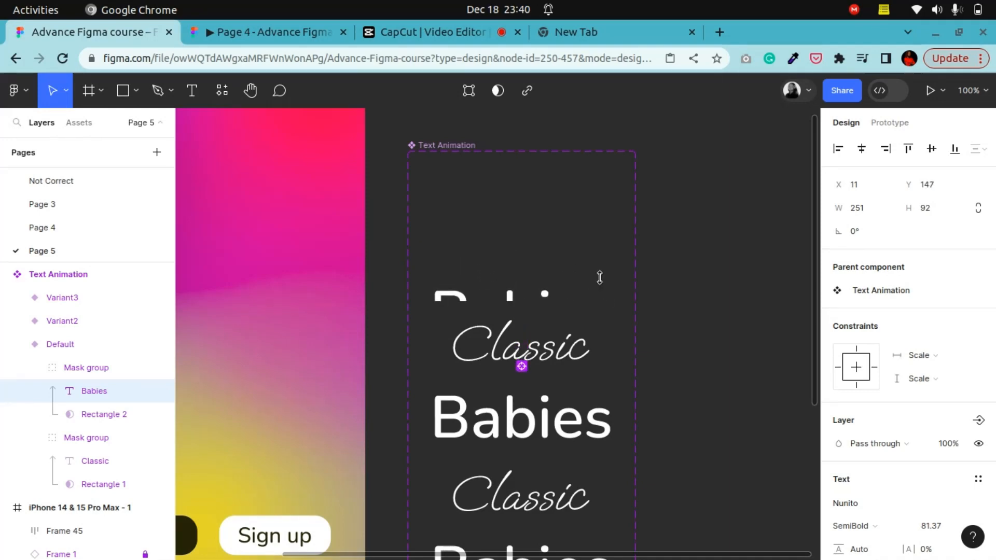
{"action": "left_click", "coordinate": [701, 259]}
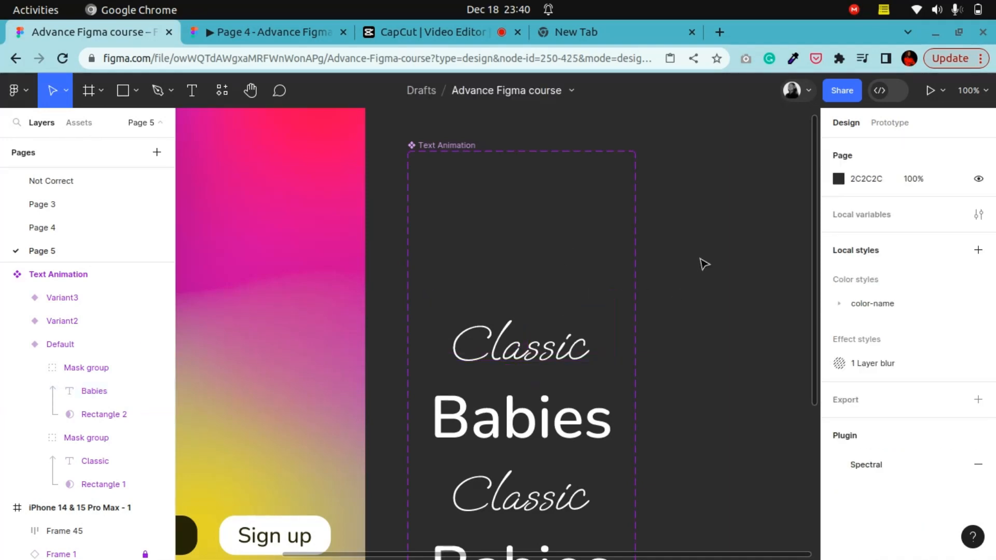
Step: Nudge the Babies text in Variant2 down to about Y 177, fully out of its mask
{"action": "scroll", "coordinate": [643, 422], "scroll_direction": "down", "scroll_amount": 3}
{"action": "left_click", "coordinate": [540, 347]}
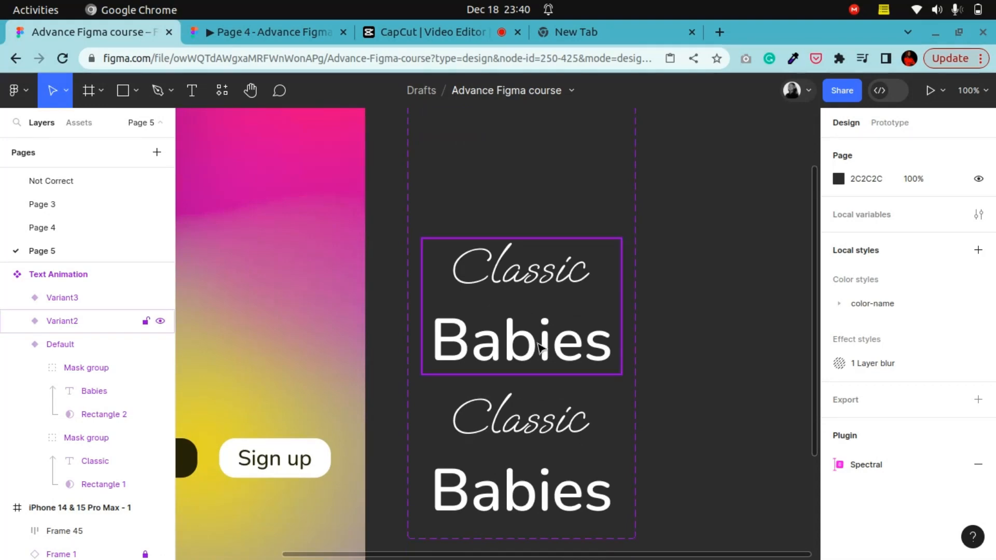
{"action": "double_click", "coordinate": [540, 346]}
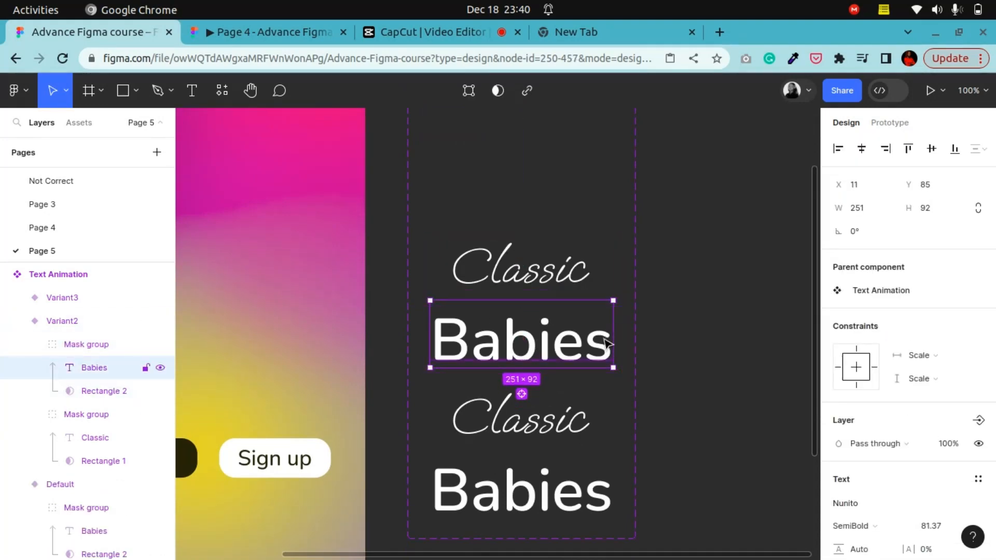
{"action": "key", "text": "Down"}
{"action": "key", "text": "Down"}
{"action": "key", "text": "Down"}
{"action": "key", "text": "Down"}
{"action": "key", "text": "Down"}
{"action": "key", "text": "Down"}
{"action": "key", "text": "Down"}
{"action": "key", "text": "Down"}
{"action": "key", "text": "Down"}
{"action": "key", "text": "Down"}
{"action": "key", "text": "Down"}
{"action": "key", "text": "Down"}
{"action": "key", "text": "Down"}
{"action": "key", "text": "Down"}
{"action": "key", "text": "Down"}
{"action": "key", "text": "Down"}
{"action": "key", "text": "Down"}
{"action": "key", "text": "Down"}
{"action": "key", "text": "Down"}
{"action": "key", "text": "Down"}
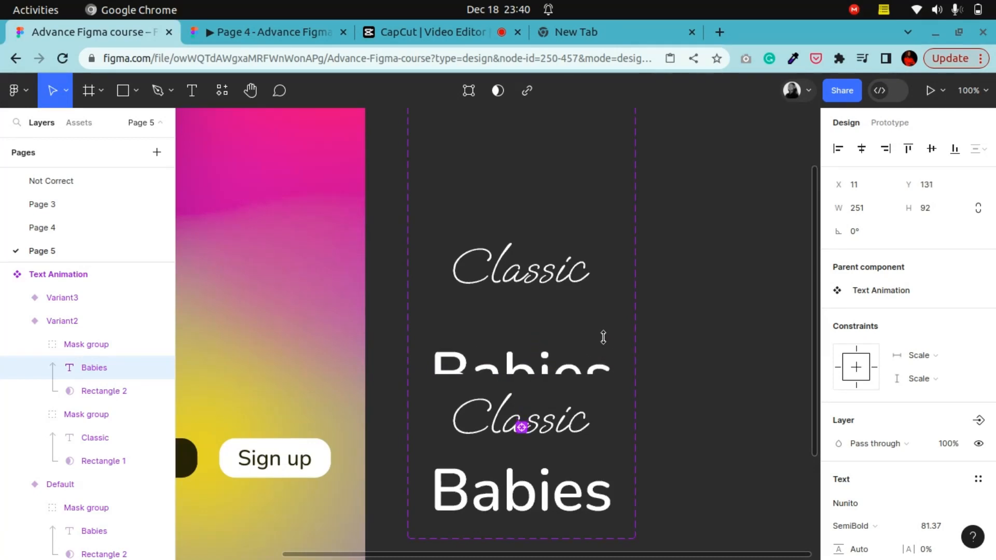
{"action": "key", "text": "Down"}
{"action": "key", "text": "Down"}
{"action": "key", "text": "Down"}
{"action": "key", "text": "Down"}
{"action": "key", "text": "Down"}
{"action": "key", "text": "Down"}
{"action": "key", "text": "Down"}
{"action": "key", "text": "Down"}
{"action": "key", "text": "Down"}
{"action": "key", "text": "Down"}
{"action": "key", "text": "Down"}
{"action": "key", "text": "Down"}
{"action": "key", "text": "Down"}
{"action": "key", "text": "Down"}
{"action": "key", "text": "Down"}
{"action": "key", "text": "Down"}
{"action": "key", "text": "Down"}
{"action": "key", "text": "Down"}
{"action": "key", "text": "Down"}
{"action": "key", "text": "Down"}
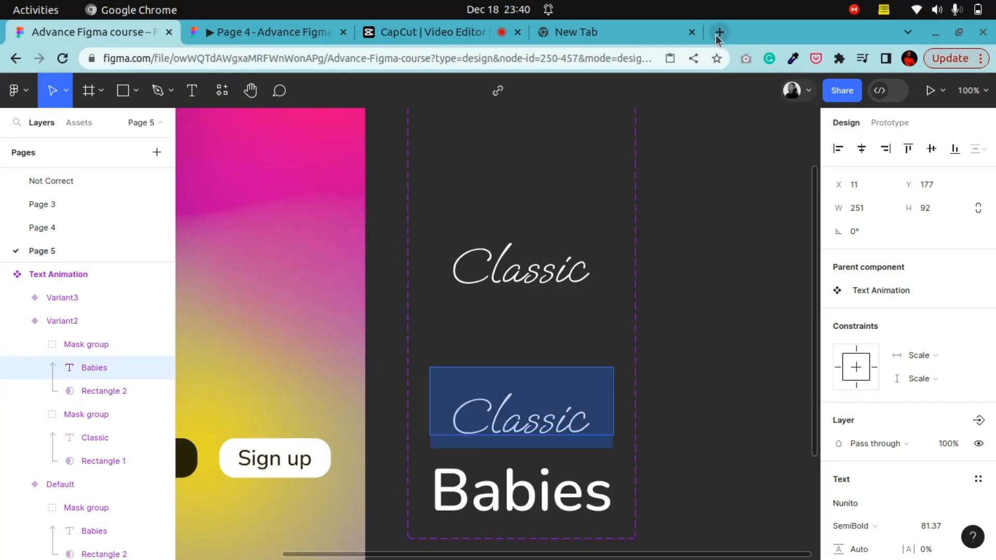
{"action": "left_click", "coordinate": [729, 305]}
Step: Connect the Default variant to Variant2 with a prototype interaction
{"action": "scroll", "coordinate": [726, 311], "scroll_direction": "up", "scroll_amount": 3}
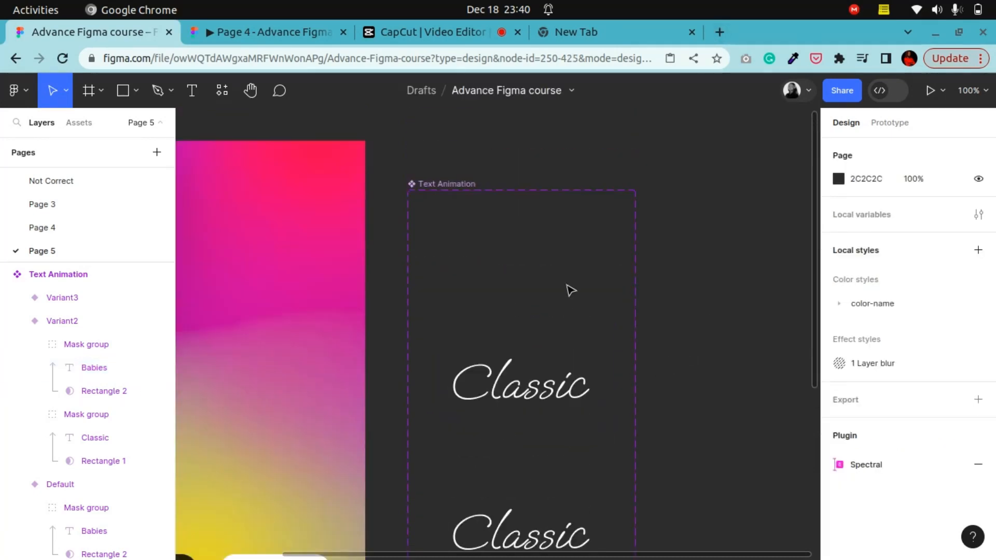
{"action": "left_click", "coordinate": [529, 289]}
{"action": "left_click", "coordinate": [890, 123]}
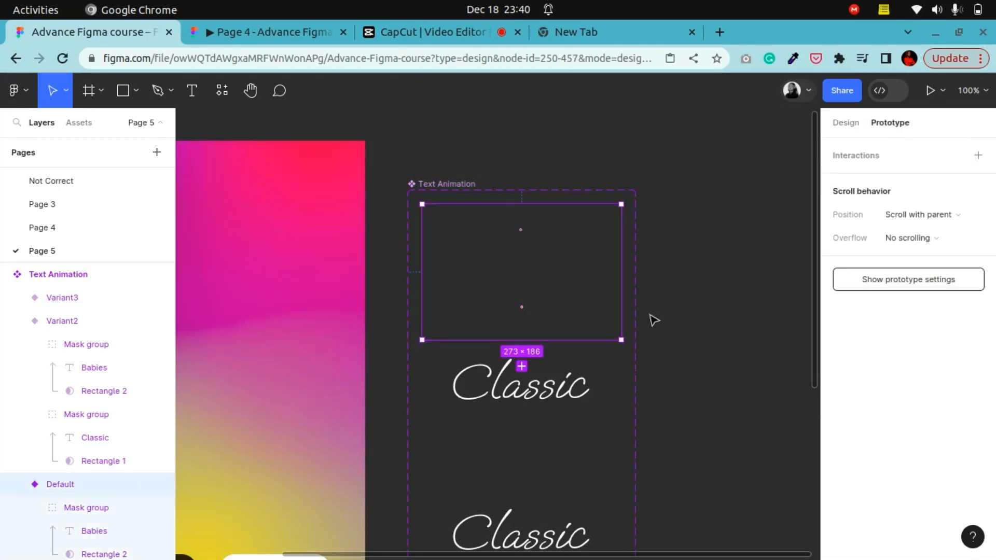
{"action": "scroll", "coordinate": [522, 332], "scroll_direction": "down", "scroll_amount": 2}
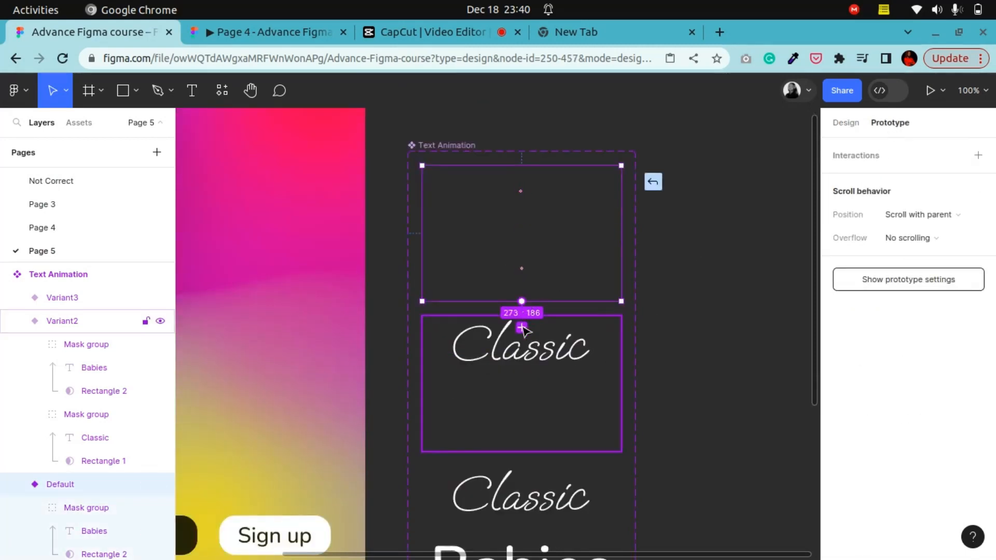
{"action": "left_click_drag", "start_coordinate": [521, 327], "coordinate": [521, 244]}
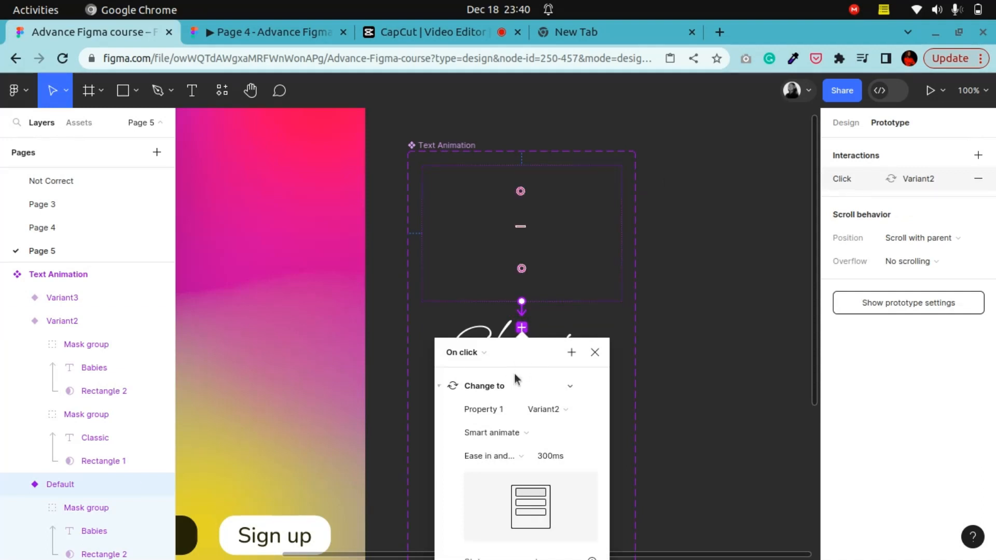
Step: Change the trigger of the Default-to-Variant2 interaction to After delay with an 800 ms delay
{"action": "left_click", "coordinate": [694, 204]}
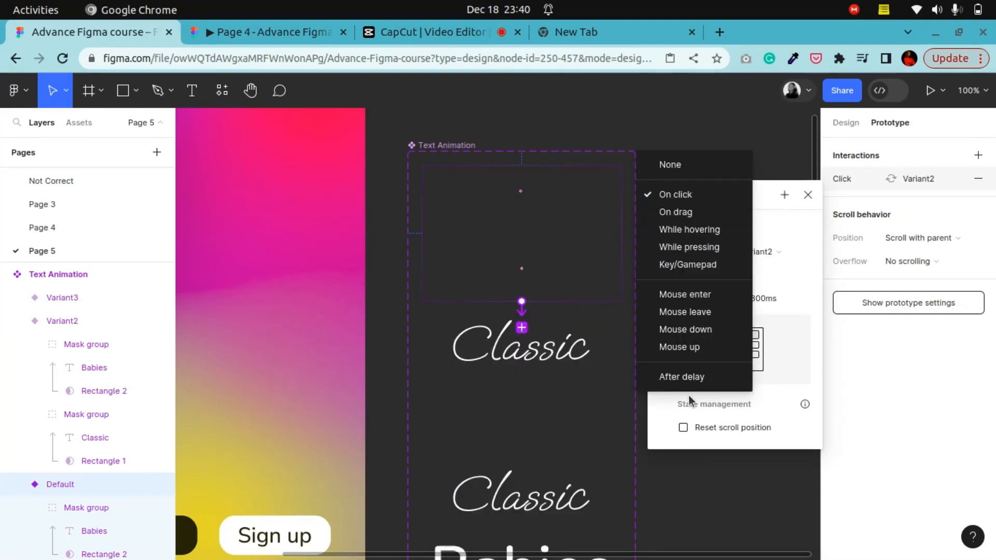
{"action": "left_click", "coordinate": [693, 376]}
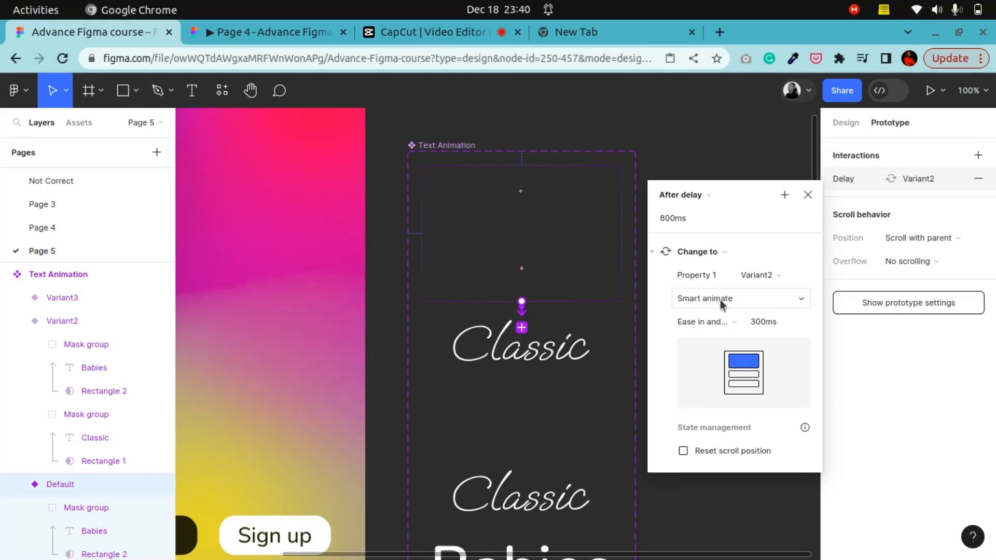
{"action": "left_click", "coordinate": [727, 319]}
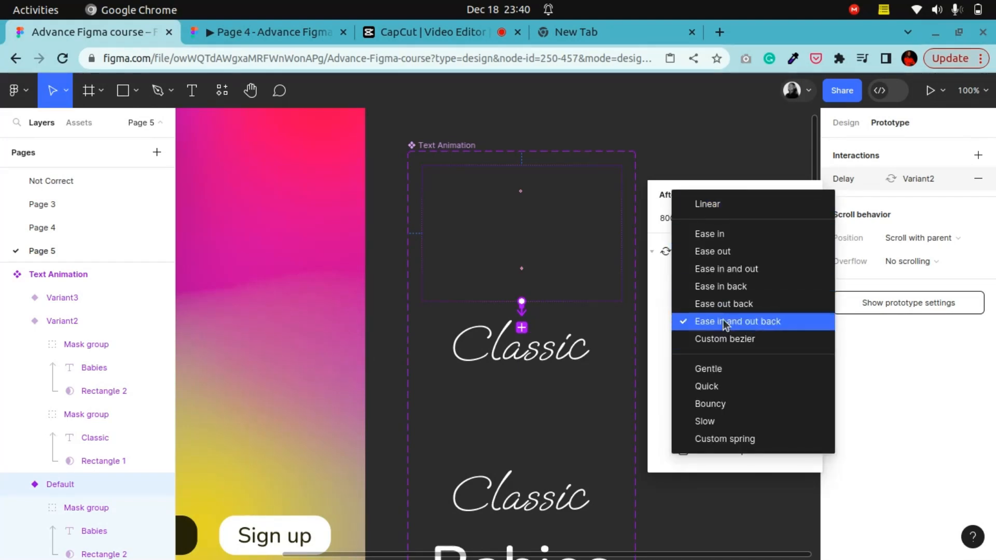
{"action": "left_click", "coordinate": [761, 143]}
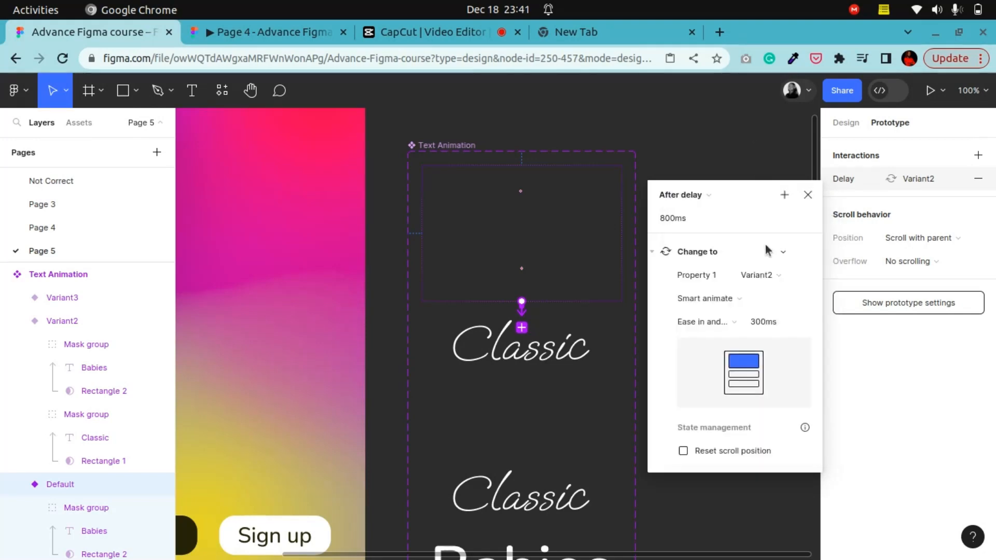
{"action": "left_click", "coordinate": [667, 218]}
{"action": "left_click", "coordinate": [533, 382]}
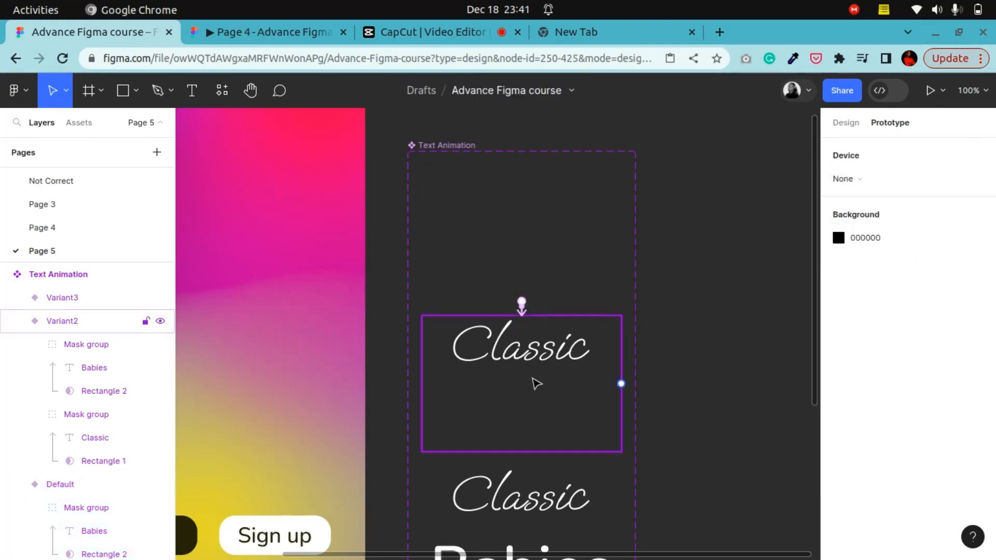
Step: Connect Variant2 to Variant3 with a Smart animate interaction triggered After delay at 800 ms
{"action": "scroll", "coordinate": [542, 387], "scroll_direction": "down", "scroll_amount": 3}
{"action": "left_click_drag", "start_coordinate": [522, 323], "coordinate": [531, 334]}
{"action": "left_click", "coordinate": [480, 347]}
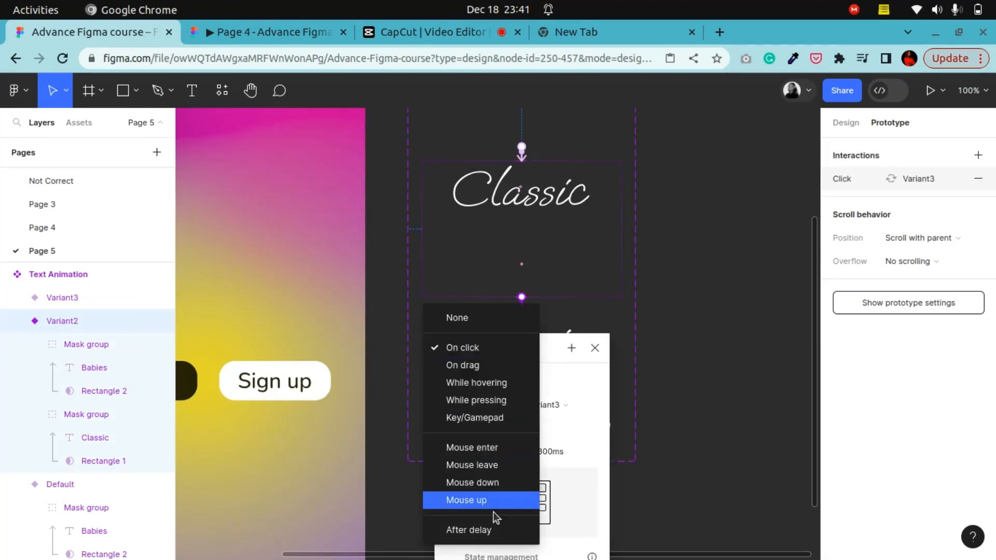
{"action": "left_click", "coordinate": [492, 531]}
{"action": "scroll", "coordinate": [501, 504], "scroll_direction": "down", "scroll_amount": 2}
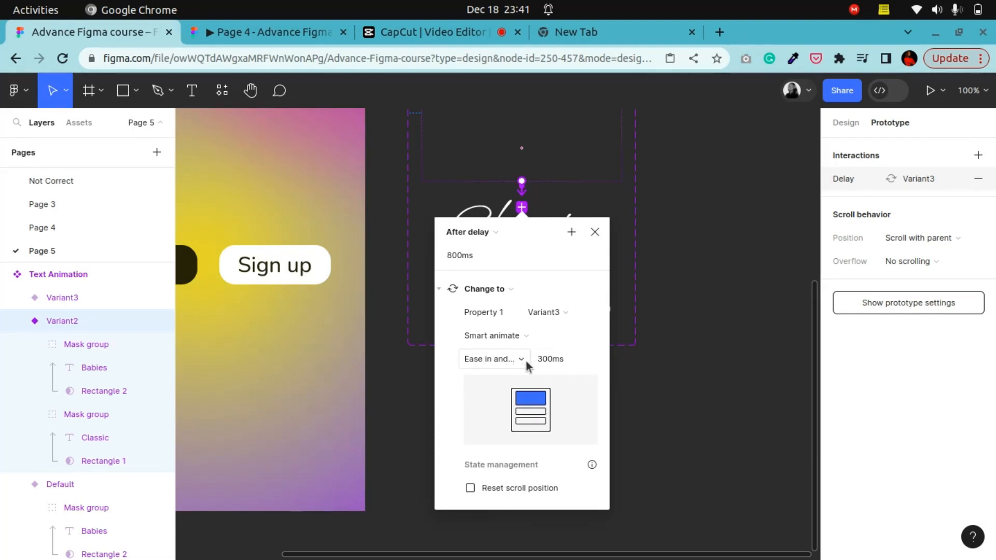
{"action": "left_click", "coordinate": [713, 282]}
Step: Connect Variant3 back to the Default variant with a Smart animate interaction triggered After delay at 800 ms
{"action": "left_click", "coordinate": [568, 276]}
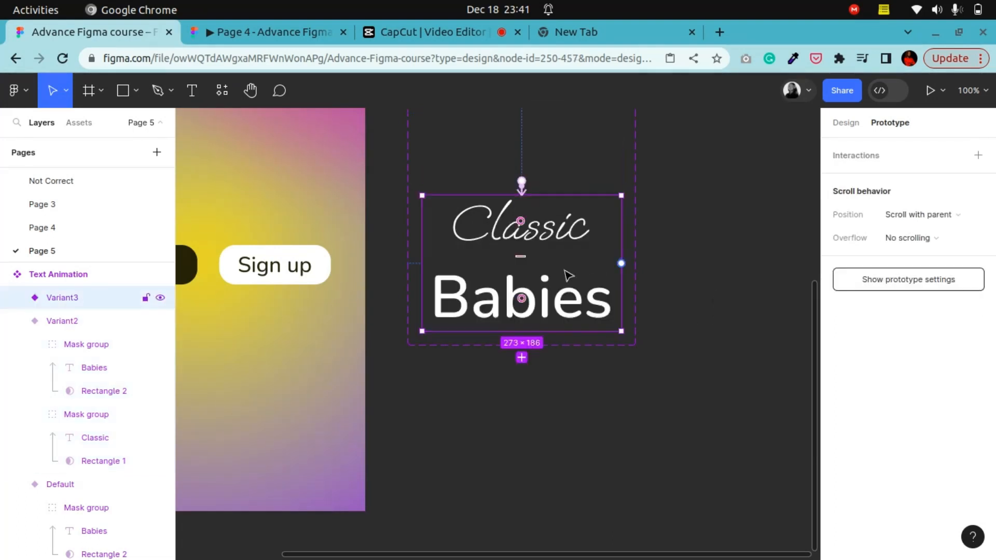
{"action": "scroll", "coordinate": [576, 290], "scroll_direction": "up", "scroll_amount": 3}
{"action": "left_click_drag", "start_coordinate": [621, 457], "coordinate": [591, 194]}
{"action": "left_click", "coordinate": [487, 260]}
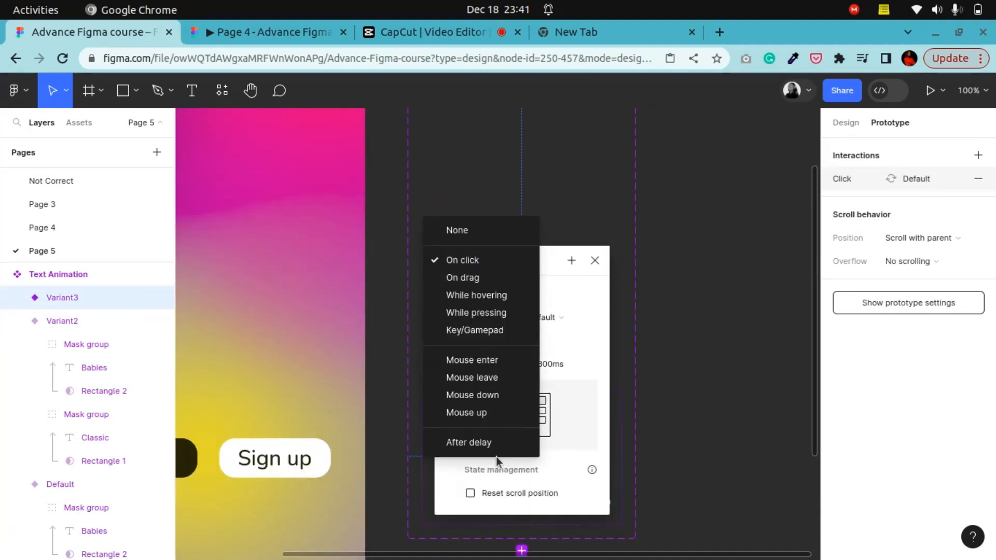
{"action": "left_click", "coordinate": [493, 442]}
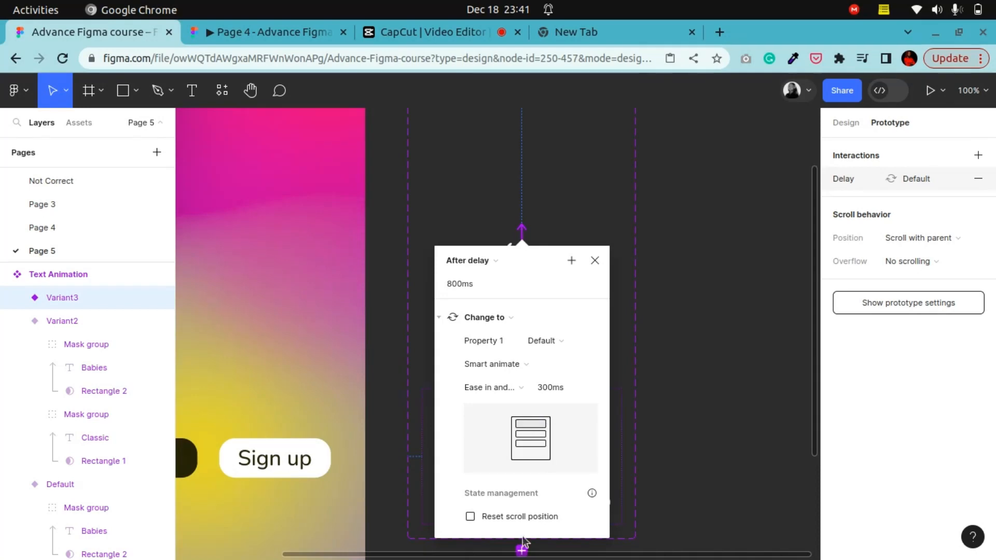
{"action": "left_click", "coordinate": [713, 263]}
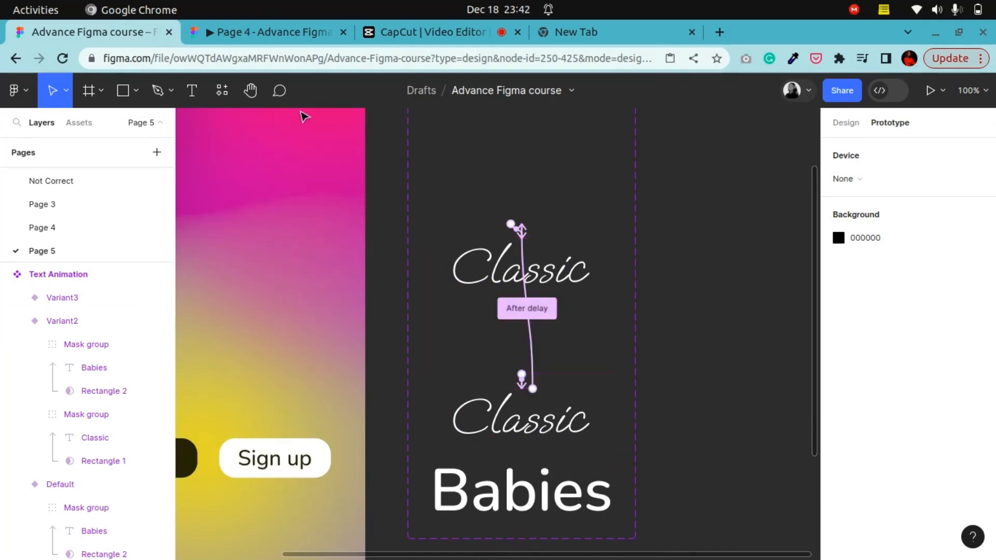
Step: Bring the whole phone screen into view and expand the Page 5 group of the local component assets
{"action": "left_click", "coordinate": [250, 90]}
{"action": "left_click_drag", "start_coordinate": [276, 310], "coordinate": [468, 330]}
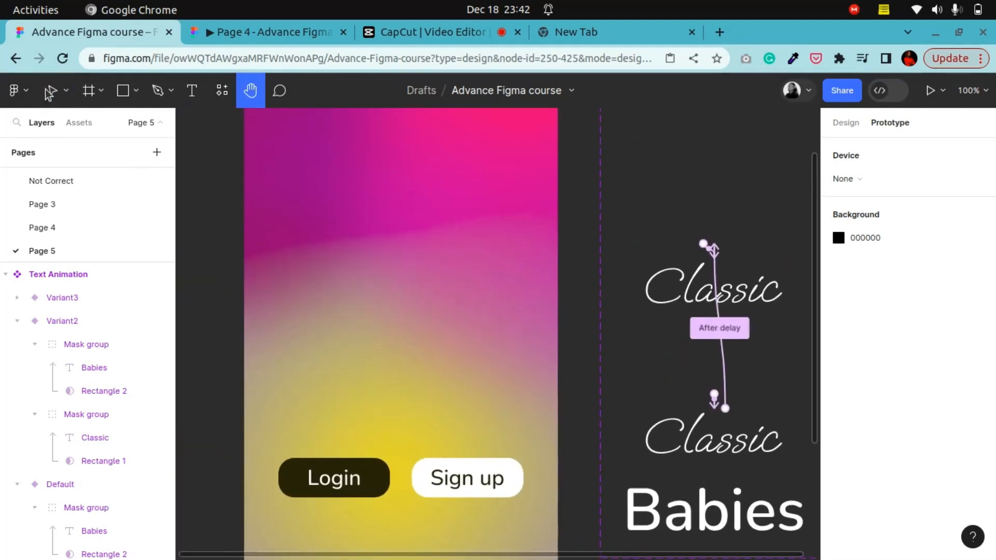
{"action": "left_click", "coordinate": [52, 92]}
{"action": "left_click", "coordinate": [79, 123]}
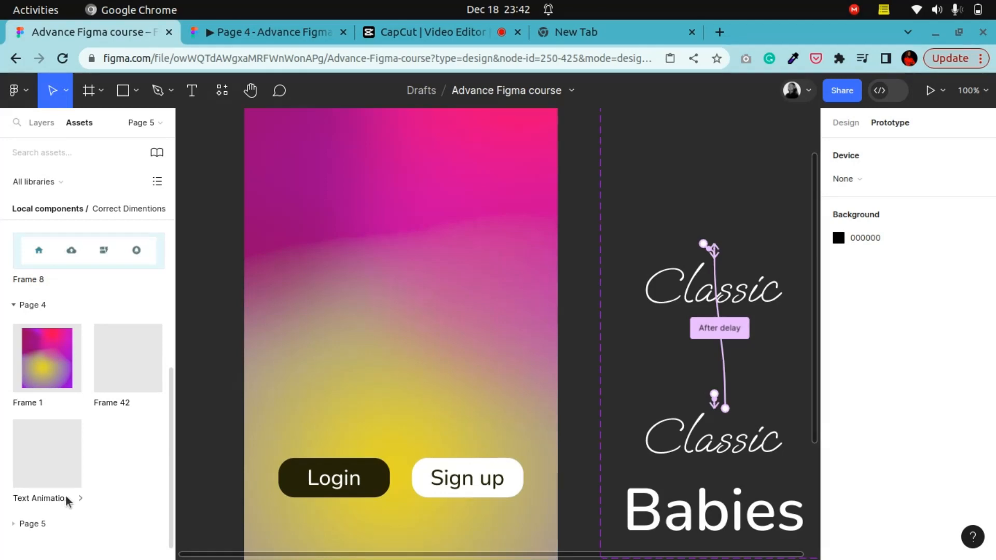
{"action": "left_click", "coordinate": [13, 524]}
{"action": "scroll", "coordinate": [52, 467], "scroll_direction": "down", "scroll_amount": 3}
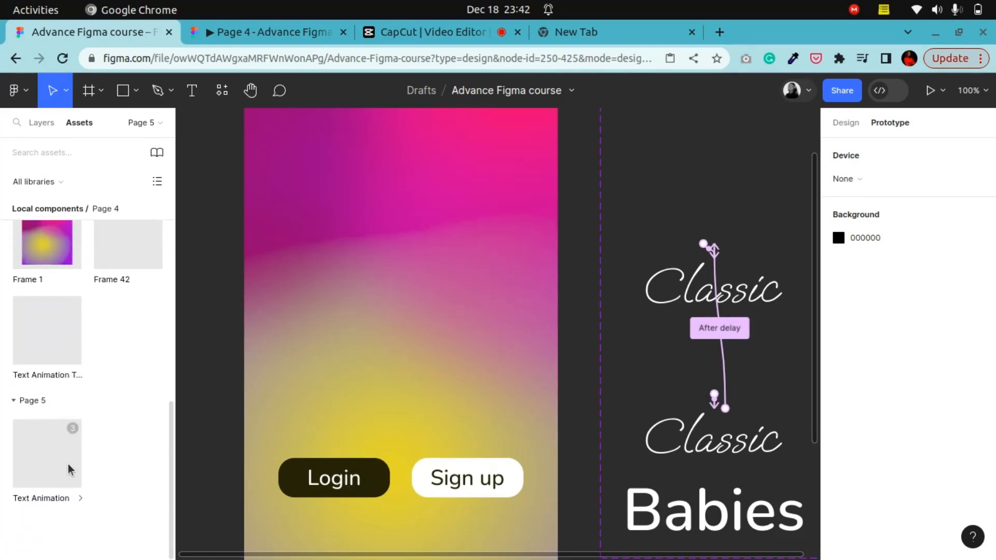
Step: Collapse the Frame 21 and Page 4 groups in the local component assets
{"action": "scroll", "coordinate": [70, 301], "scroll_direction": "up", "scroll_amount": 4}
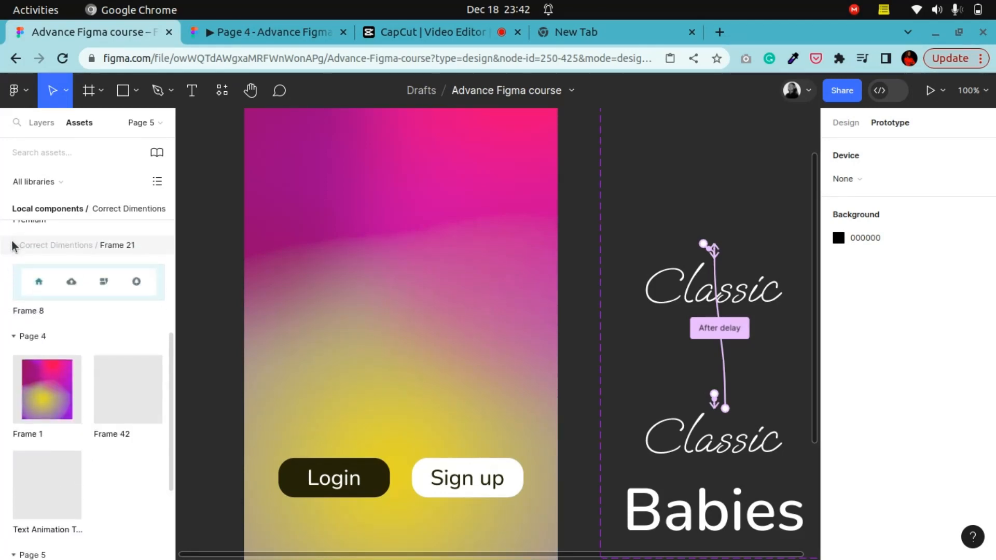
{"action": "left_click", "coordinate": [14, 245]}
{"action": "left_click", "coordinate": [15, 265]}
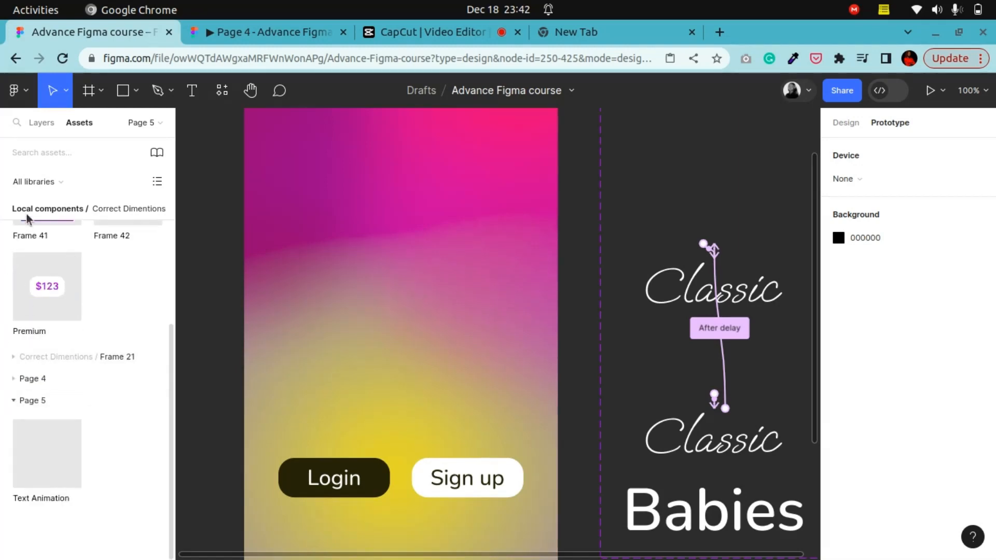
{"action": "scroll", "coordinate": [29, 218], "scroll_direction": "up", "scroll_amount": 5}
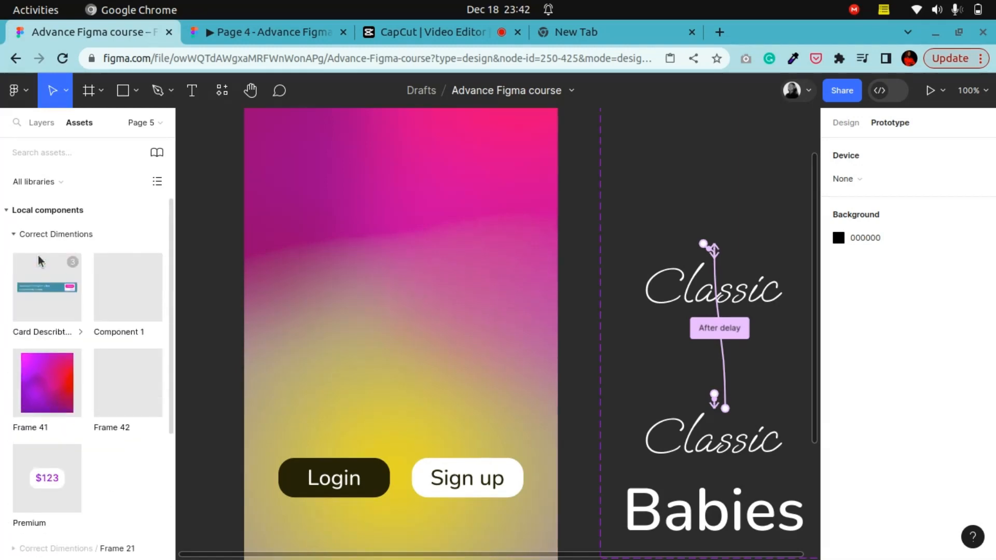
{"action": "left_click", "coordinate": [7, 211]}
{"action": "left_click", "coordinate": [9, 211]}
{"action": "scroll", "coordinate": [86, 482], "scroll_direction": "down", "scroll_amount": 4}
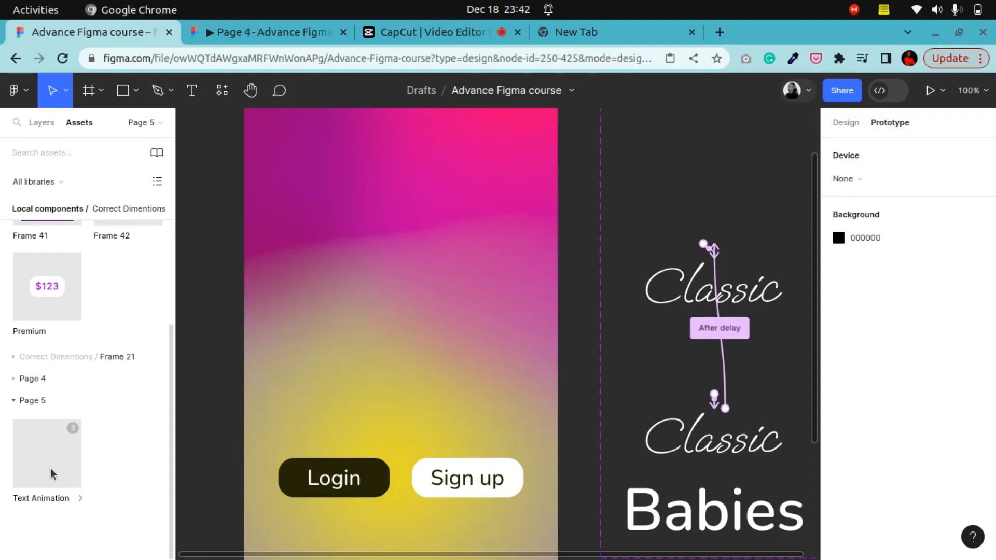
Step: Place a Text Animation instance on the phone screen above the Login and Sign up buttons, at about X 71, Y 242
{"action": "left_click", "coordinate": [406, 262]}
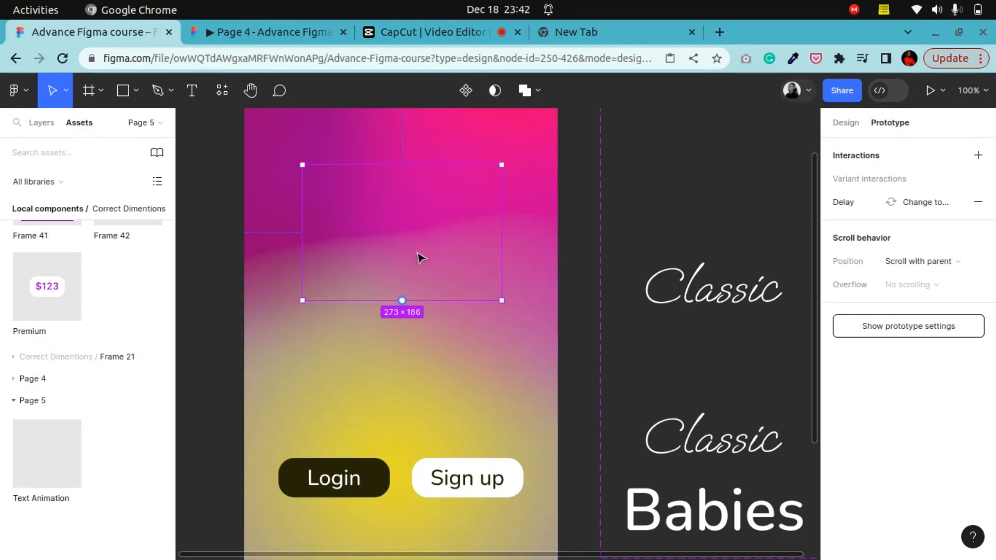
{"action": "left_click_drag", "start_coordinate": [421, 244], "coordinate": [413, 300]}
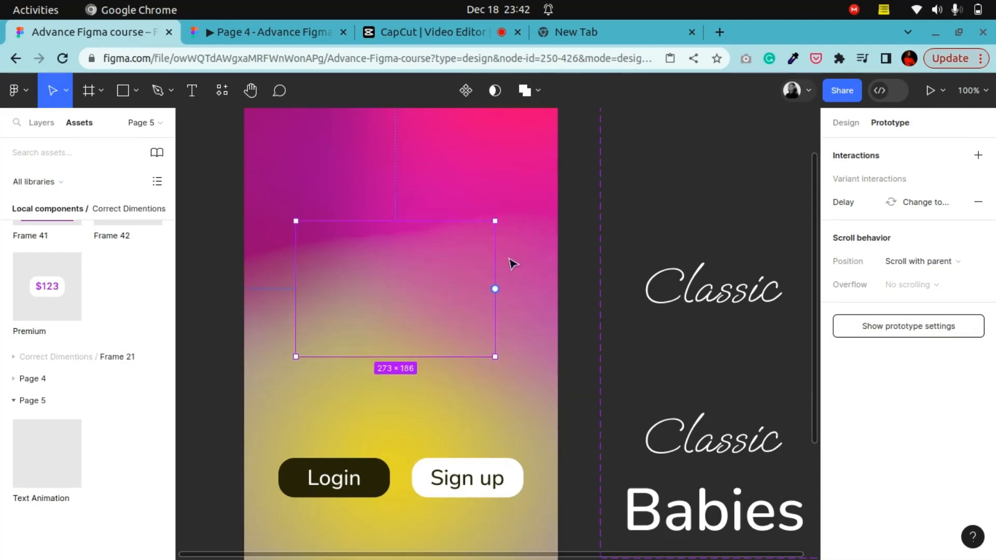
{"action": "scroll", "coordinate": [524, 249], "scroll_direction": "up", "scroll_amount": 3}
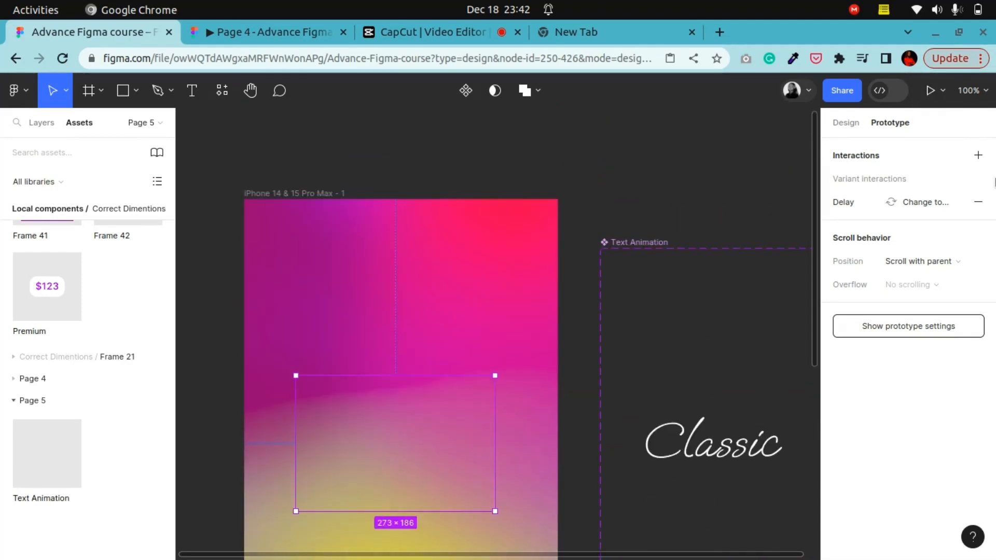
{"action": "left_click", "coordinate": [580, 157]}
Step: Centre the Text Animation instance horizontally on the phone screen
{"action": "left_click", "coordinate": [846, 122]}
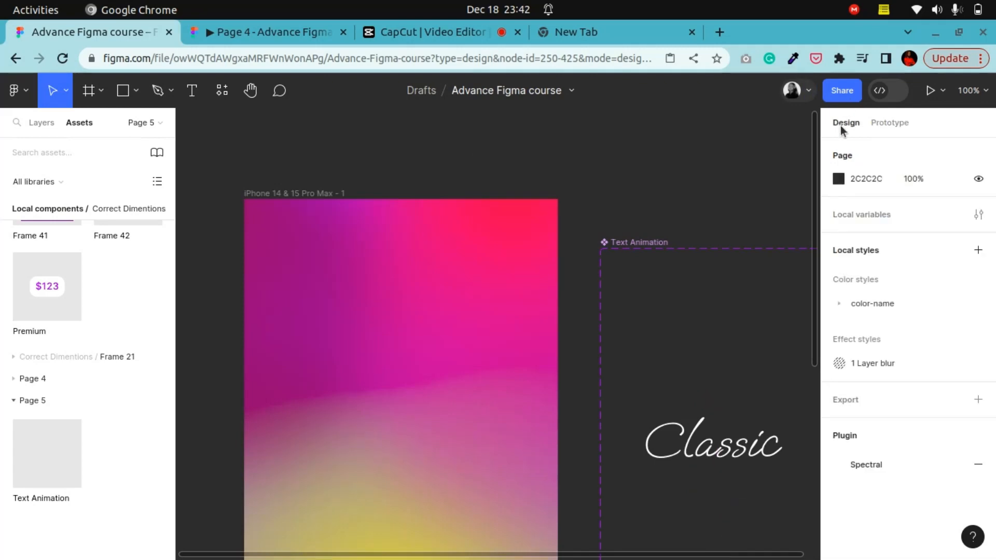
{"action": "scroll", "coordinate": [469, 389], "scroll_direction": "down", "scroll_amount": 3}
{"action": "scroll", "coordinate": [469, 389], "scroll_direction": "down", "scroll_amount": 3}
{"action": "left_click", "coordinate": [454, 274]}
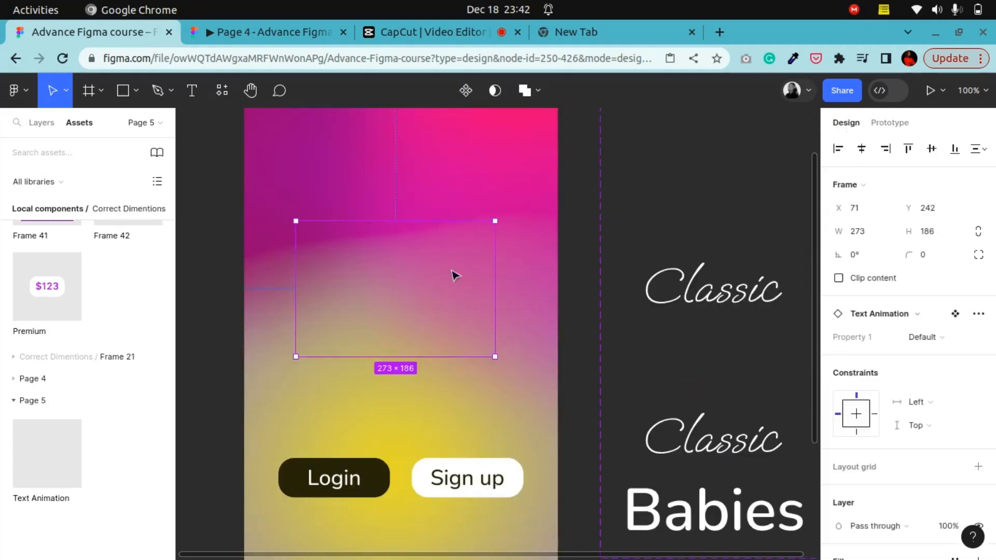
{"action": "left_click", "coordinate": [862, 151]}
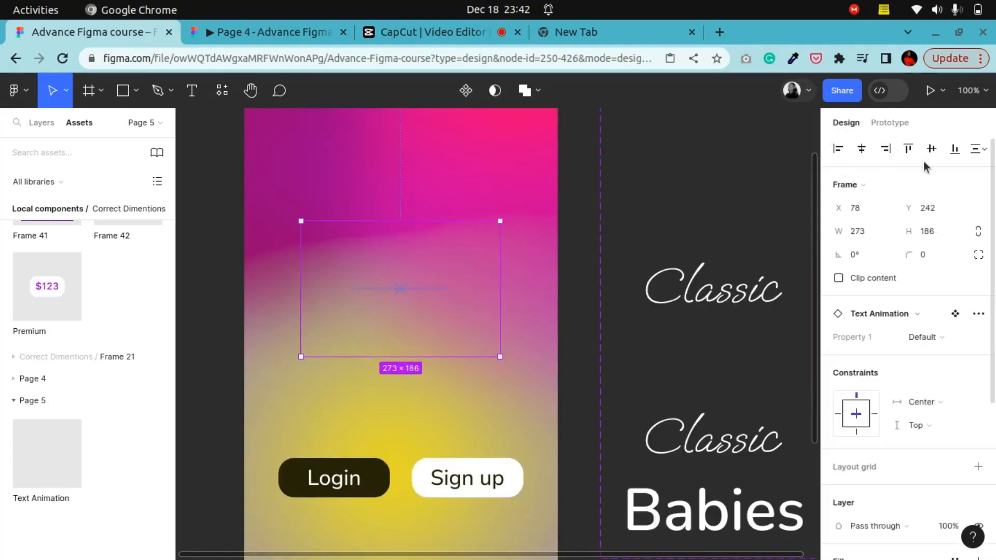
Step: Nudge the Text Animation instance on the phone screen down to Y 246
{"action": "scroll", "coordinate": [560, 402], "scroll_direction": "up", "scroll_amount": 3}
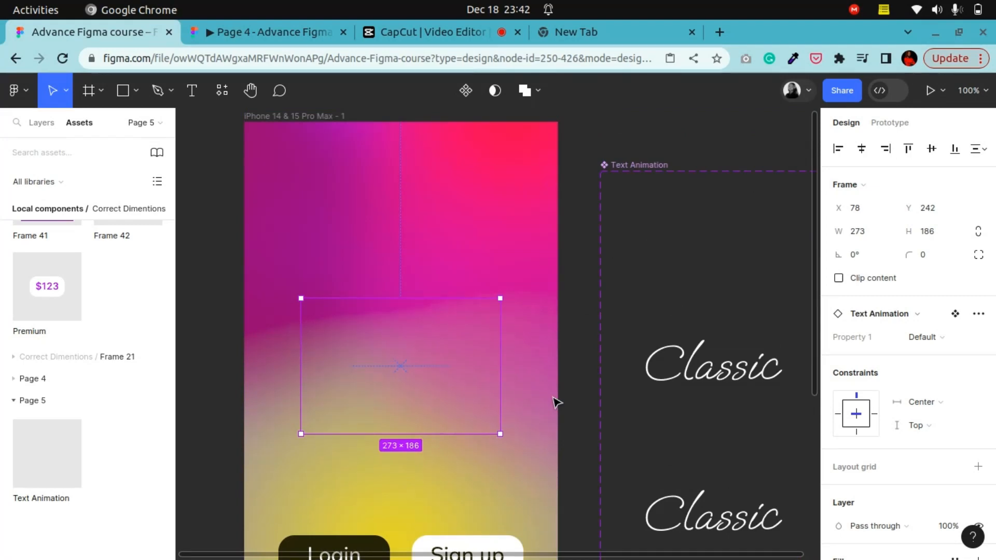
{"action": "key", "text": "minus"}
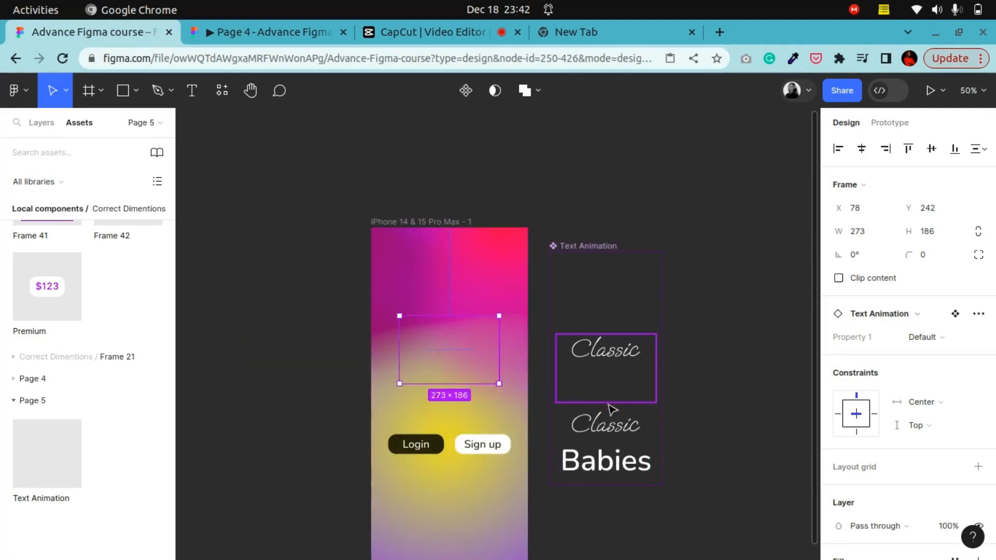
{"action": "key", "text": "Down"}
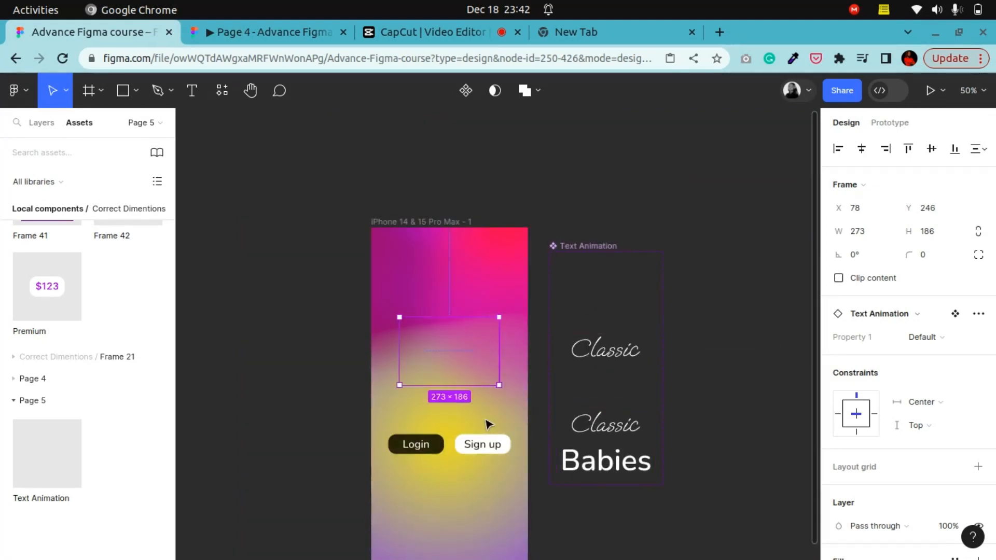
{"action": "left_click", "coordinate": [424, 200]}
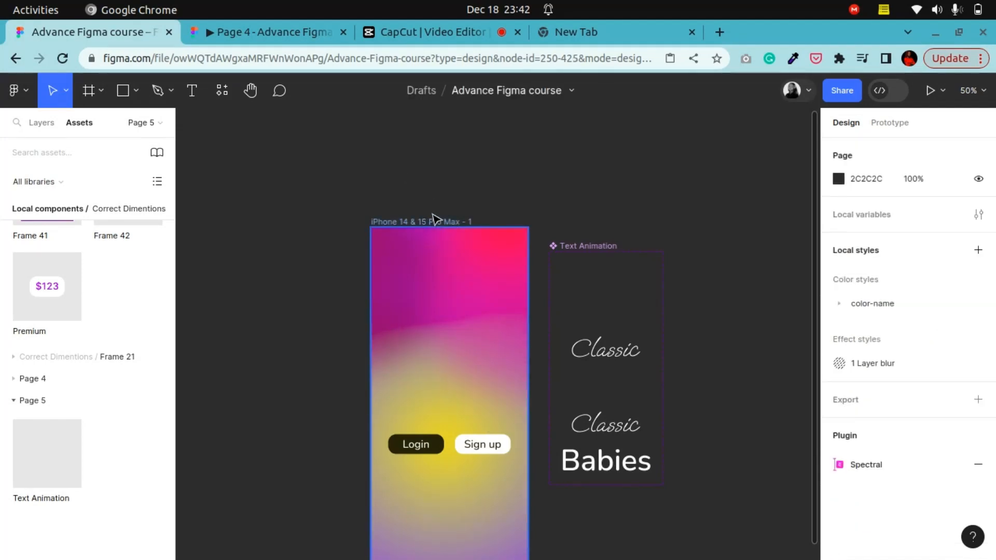
Step: Present the iPhone 14 & 15 Pro Max - 1 frame as a prototype and close the old Page 4 preview
{"action": "left_click", "coordinate": [436, 226]}
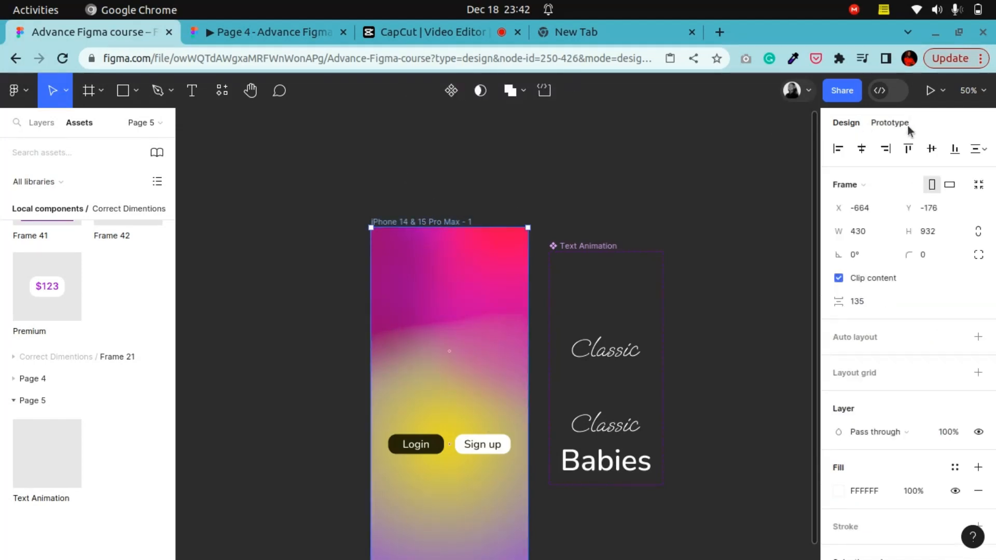
{"action": "left_click", "coordinate": [928, 99]}
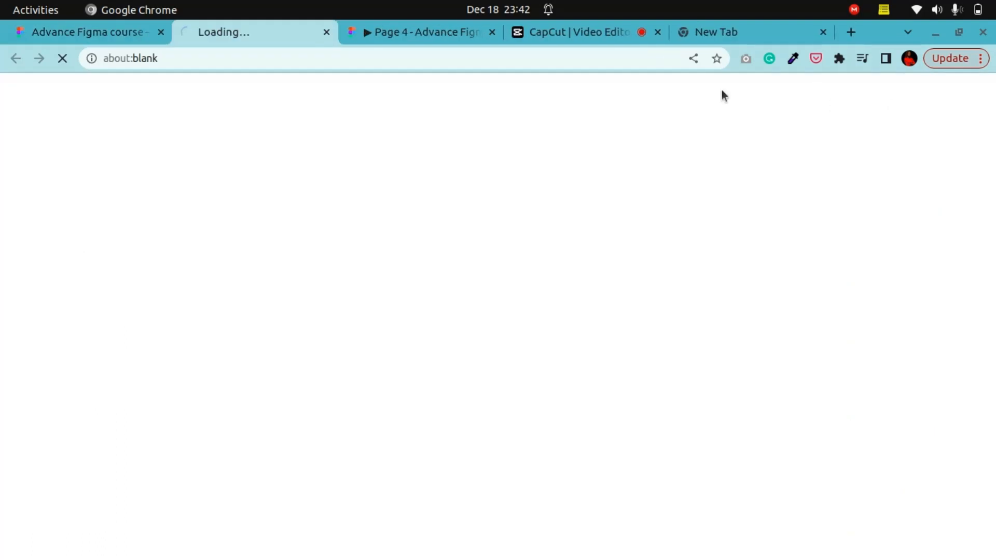
{"action": "left_click", "coordinate": [493, 32]}
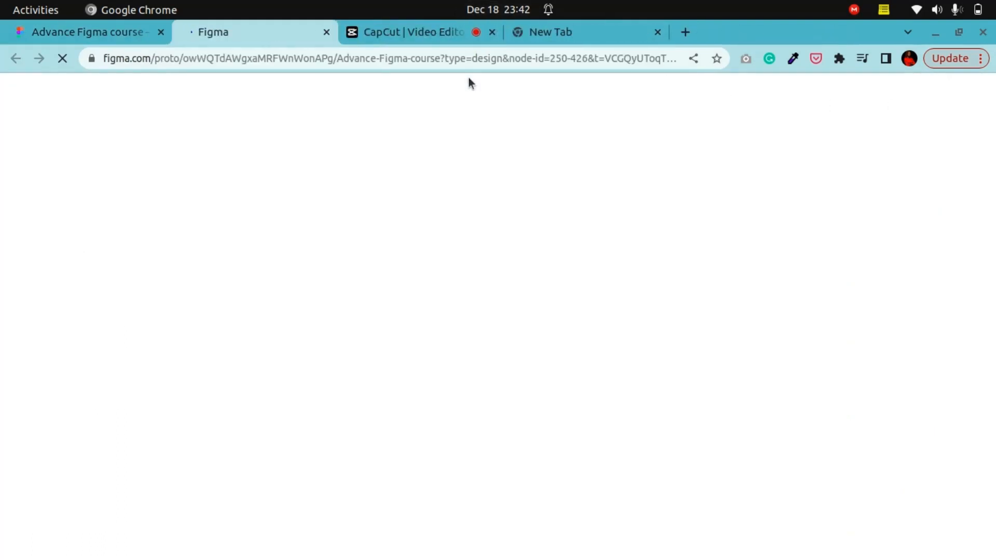